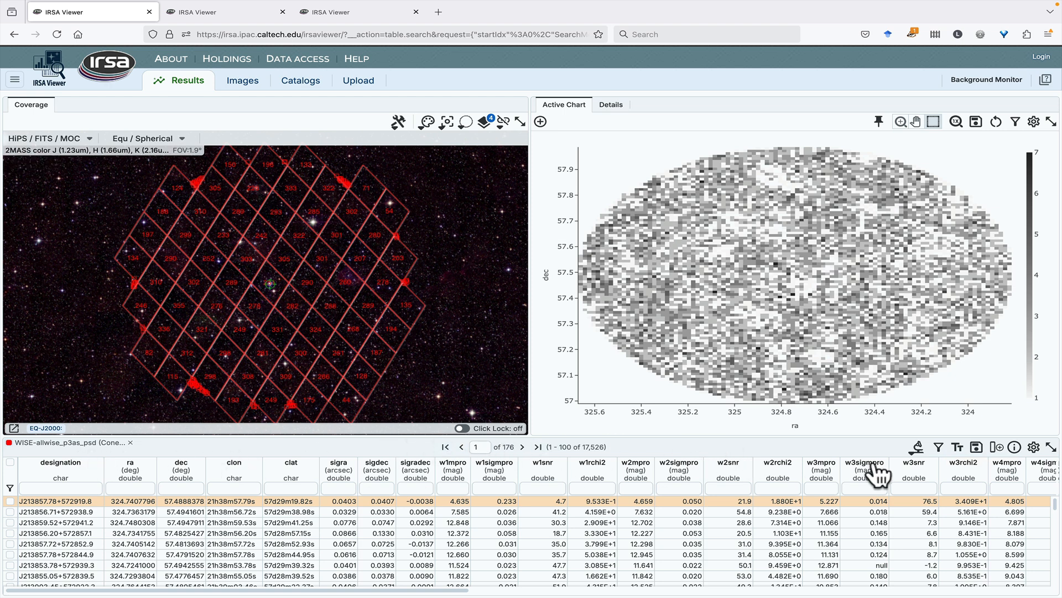
# View the light curve in the third IRSA Viewer session, and return to the WISE catalog results.
pyautogui.moveTo(877, 474)
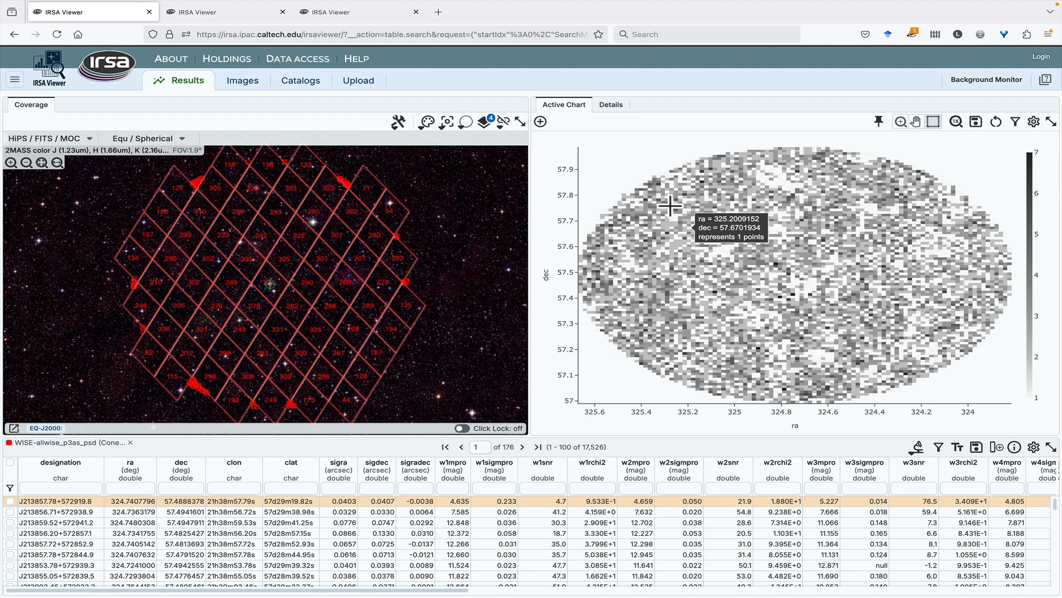
pyautogui.click(349, 11)
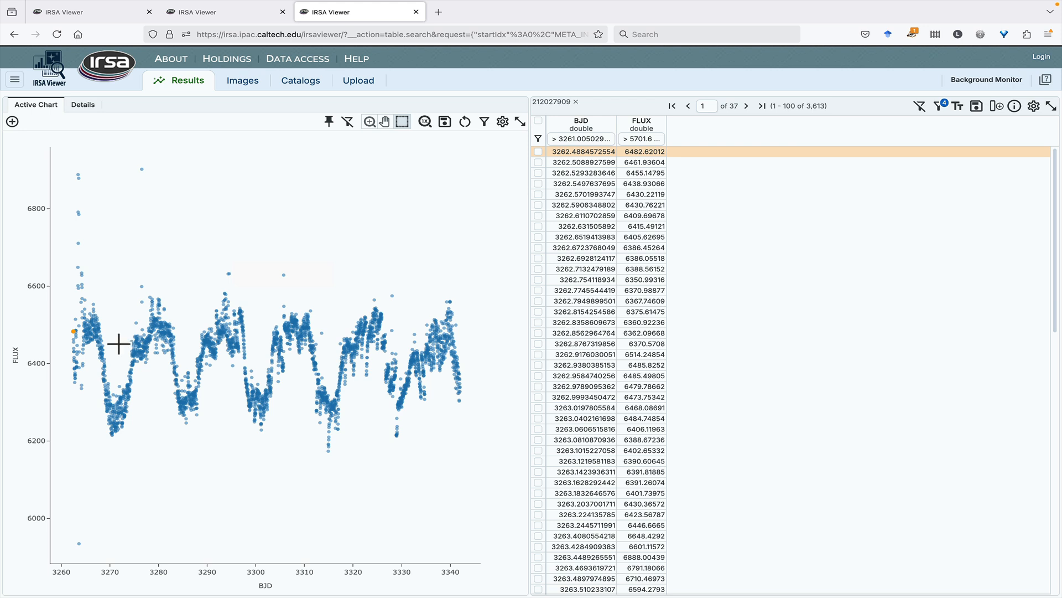
pyautogui.moveTo(466, 346)
pyautogui.click(101, 13)
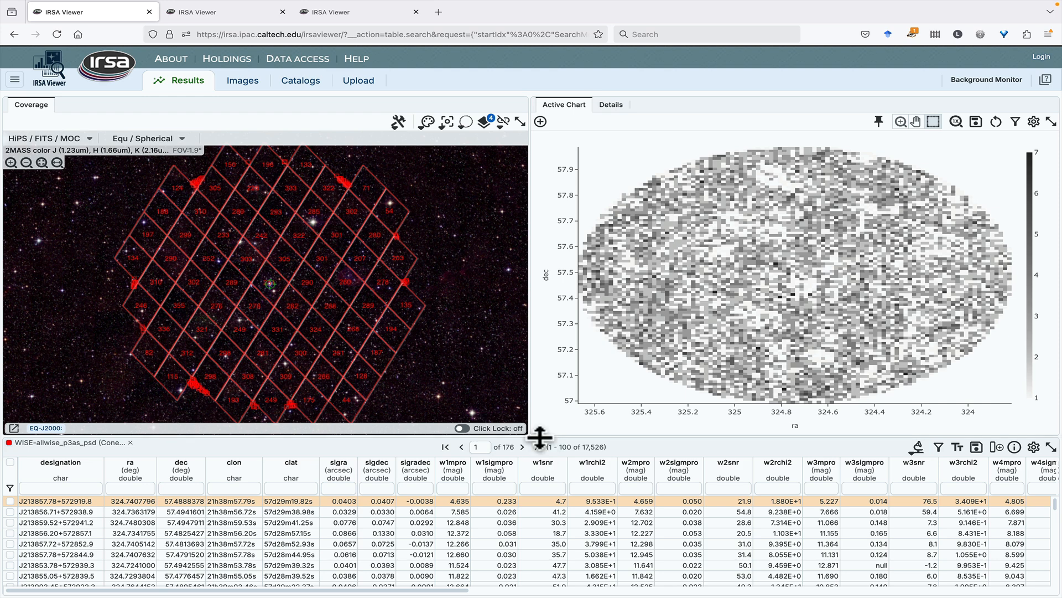
# Enlarge the table area and page through the WISE catalog up to its last page, returning to the first page.
pyautogui.moveTo(541, 437); pyautogui.dragTo(532, 311)
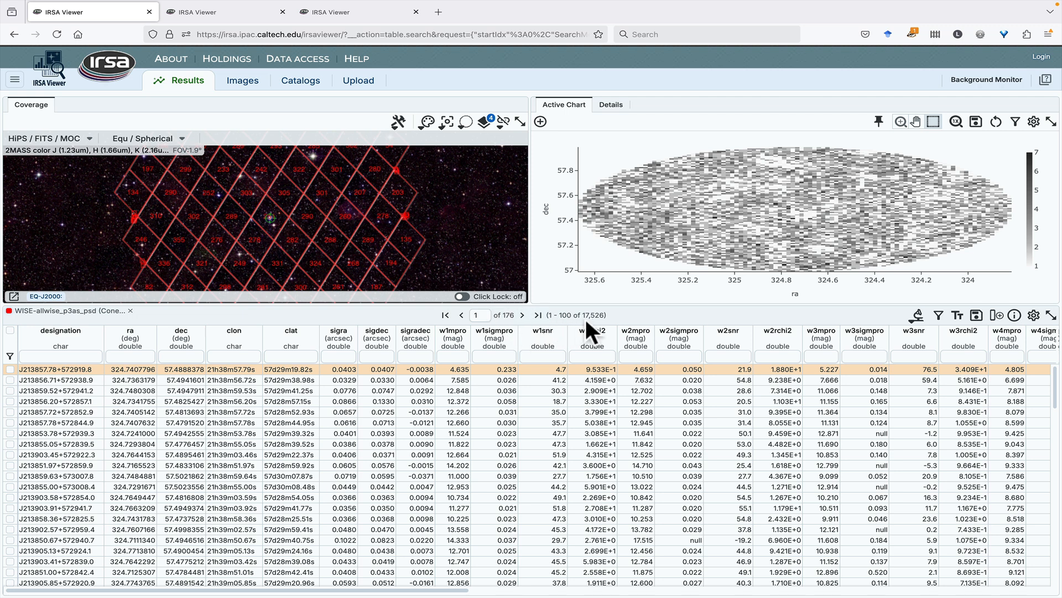
pyautogui.click(522, 316)
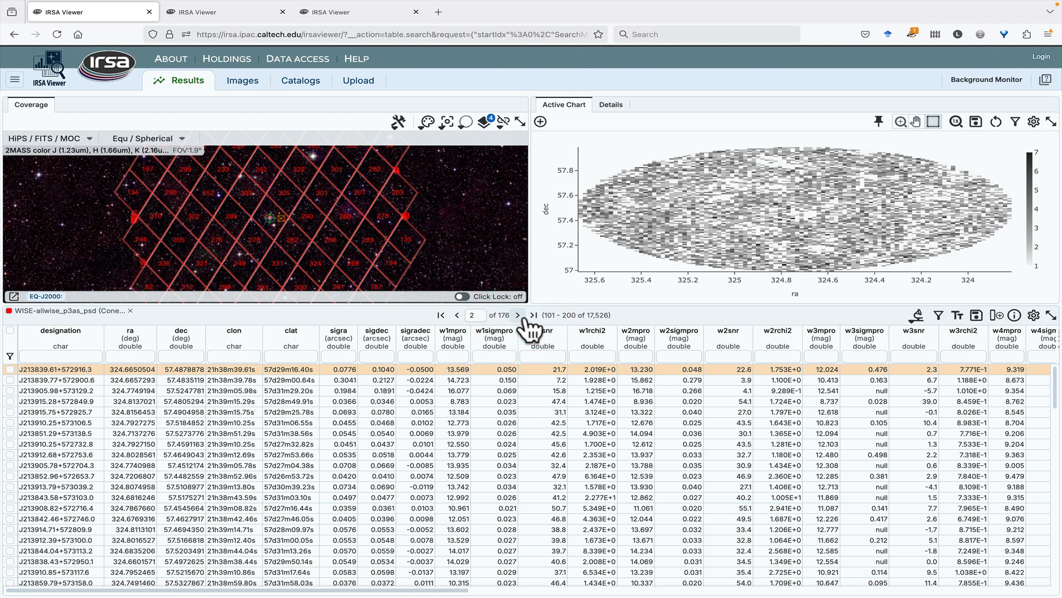
pyautogui.click(517, 315)
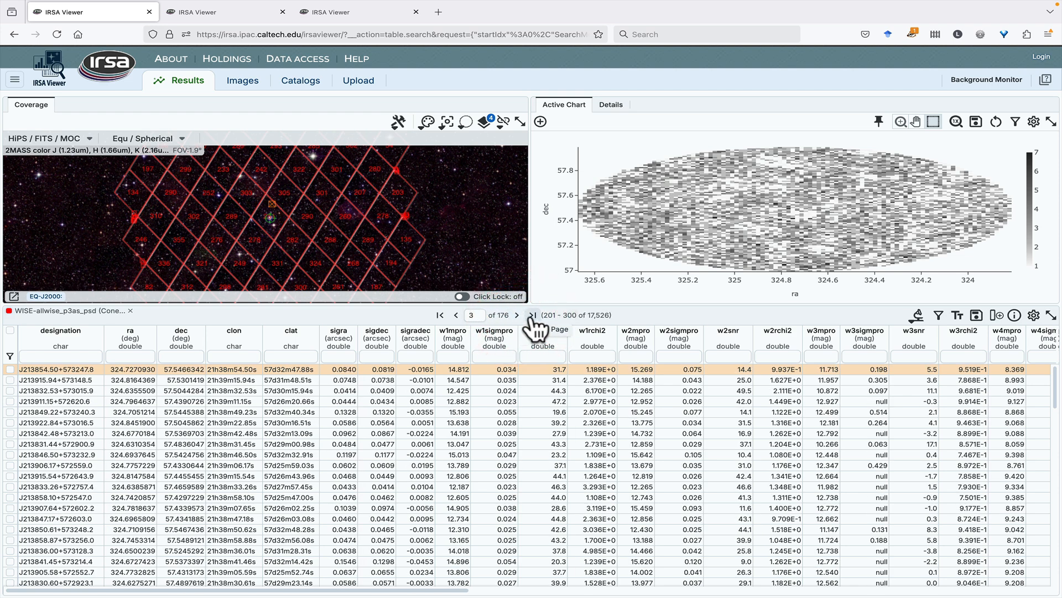
pyautogui.click(532, 316)
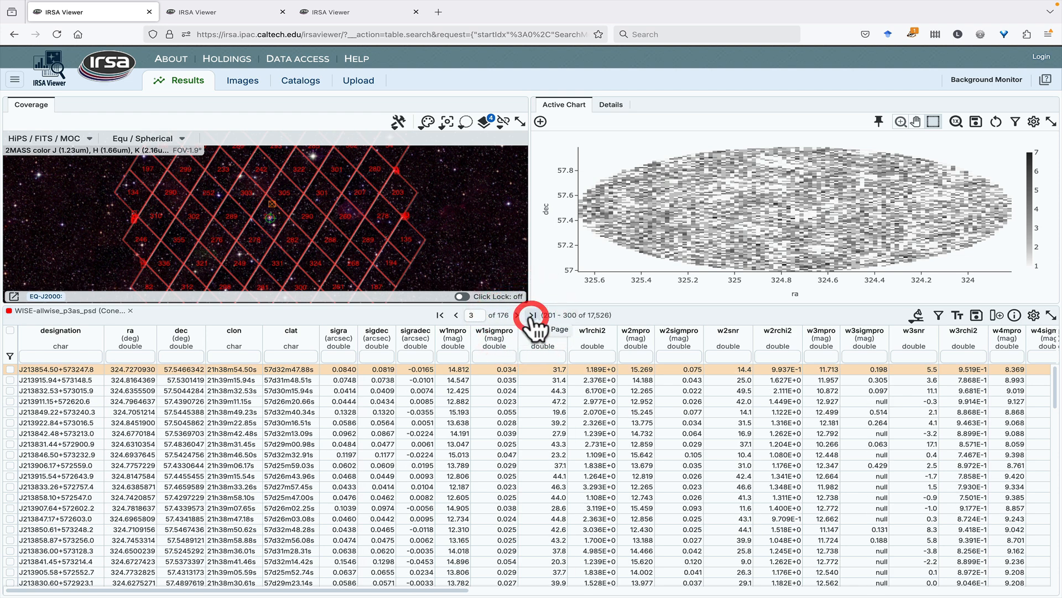
pyautogui.click(432, 315)
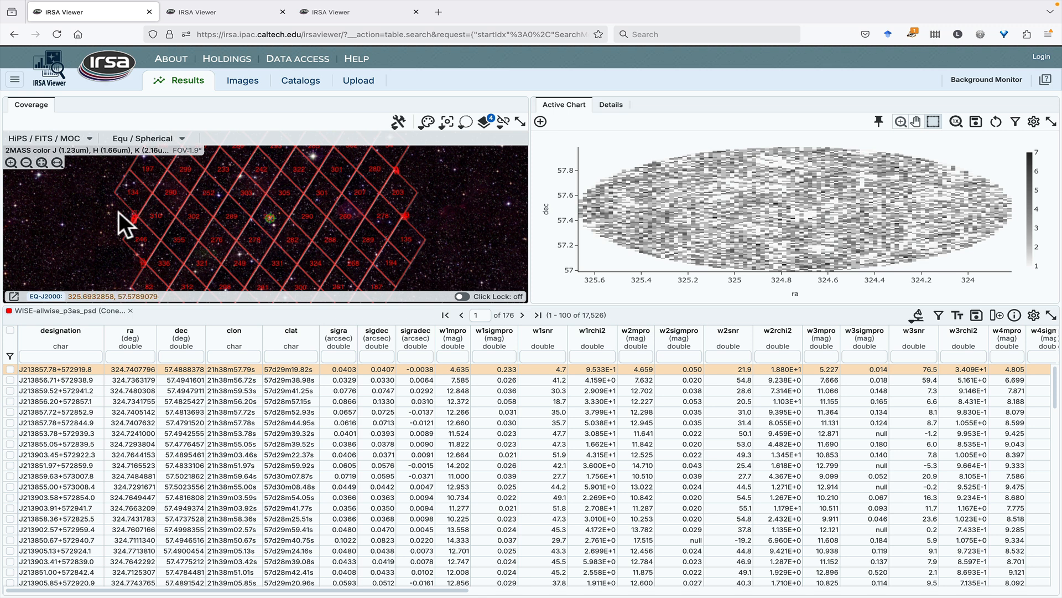
# Examine the WISE source overlay on the coverage image up close and at its wider extent.
pyautogui.moveTo(687, 207)
pyautogui.scroll(3, 267, 207)
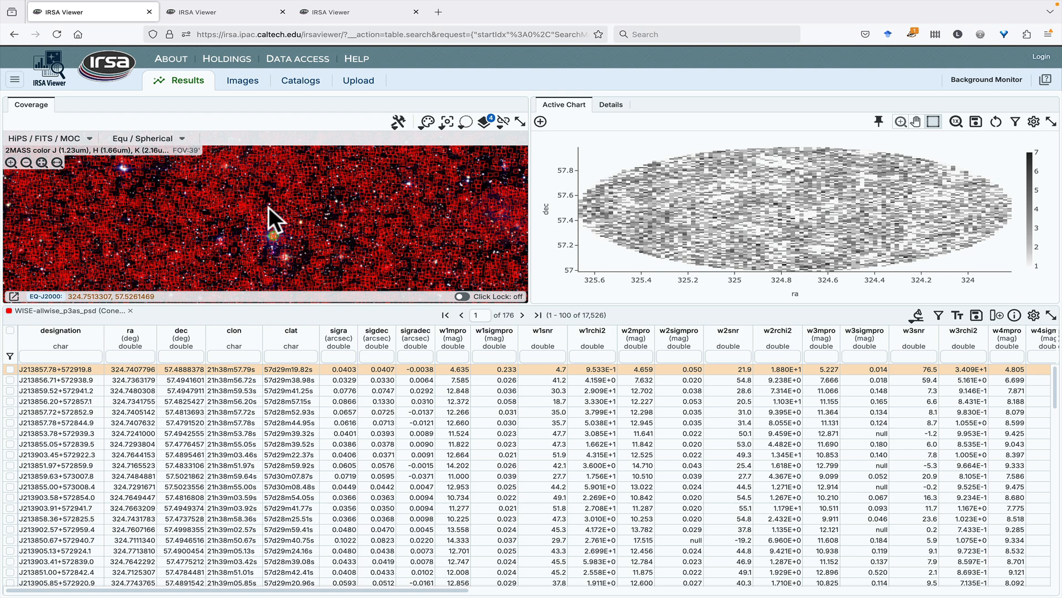
pyautogui.scroll(-2, 267, 207)
pyautogui.scroll(-1, 267, 207)
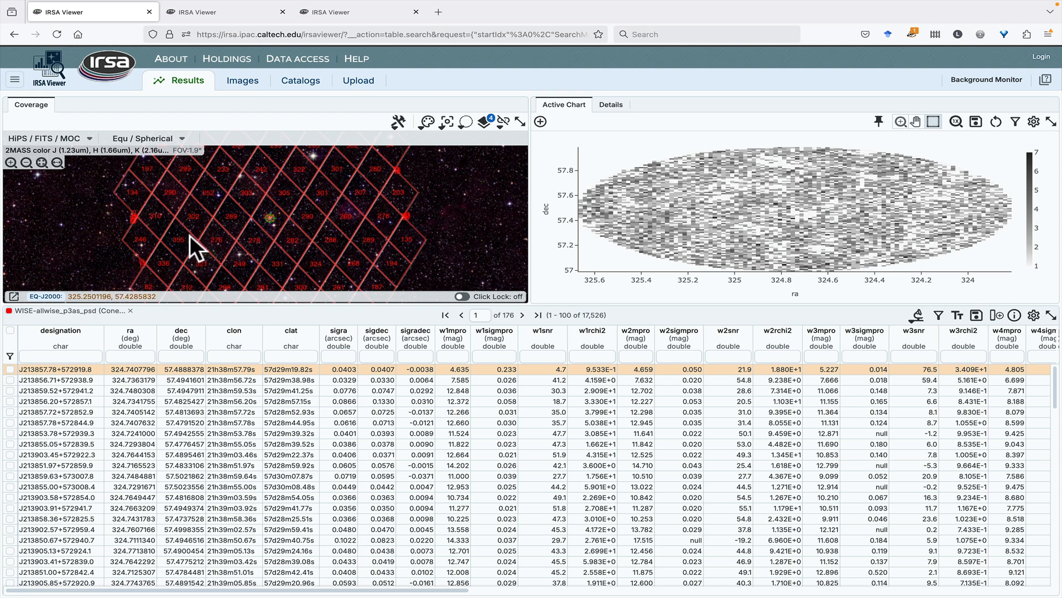
# In the second session, enlarge the table area and recolor the Spitzer-slphotdr4 catalog overlay yellow (F8E71C).
pyautogui.click(220, 10)
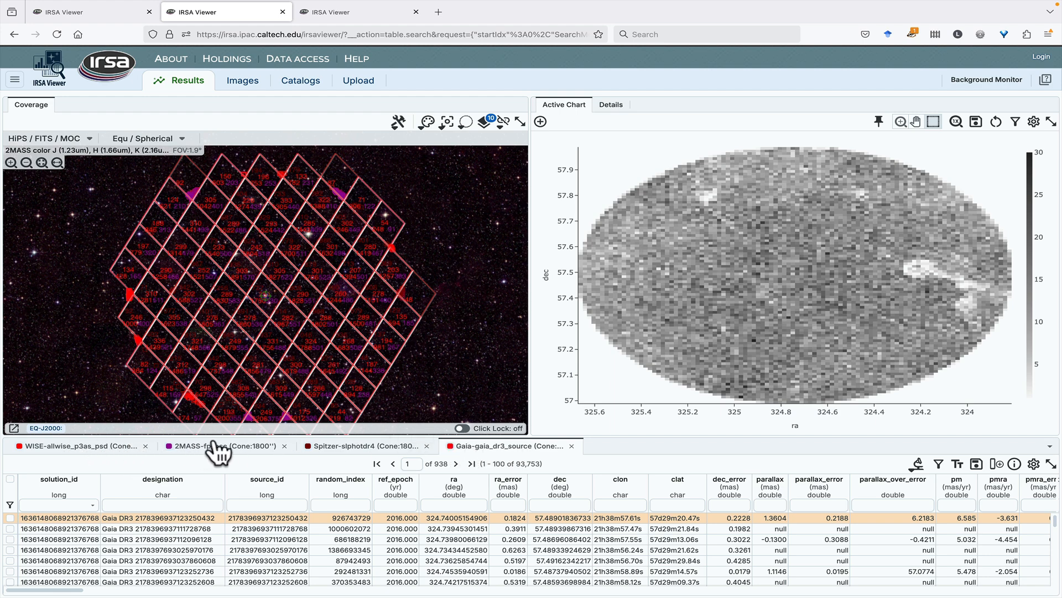
pyautogui.moveTo(218, 436); pyautogui.dragTo(221, 336)
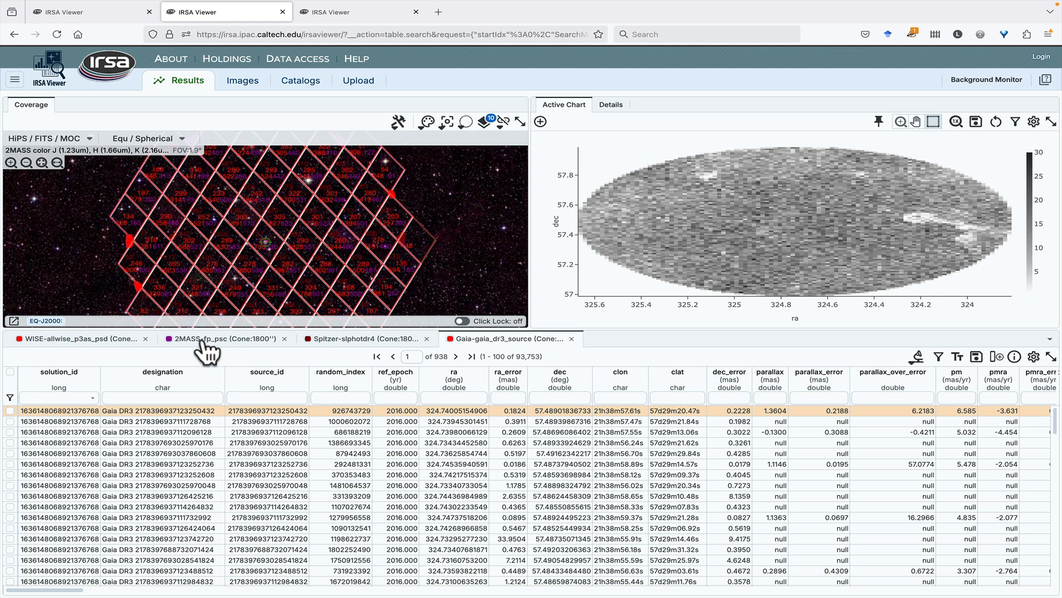
pyautogui.click(309, 339)
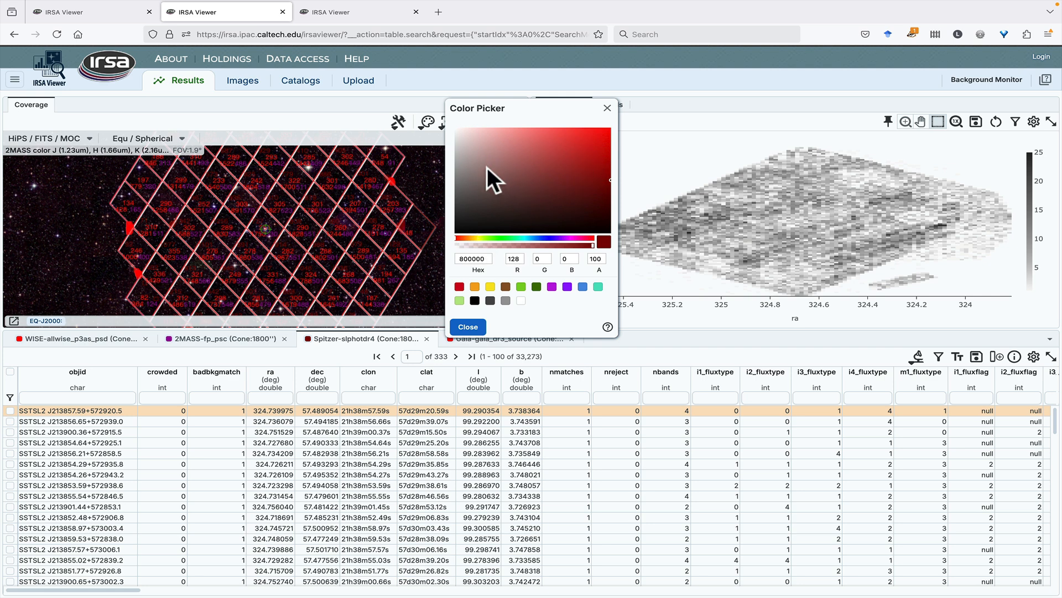
pyautogui.click(477, 237)
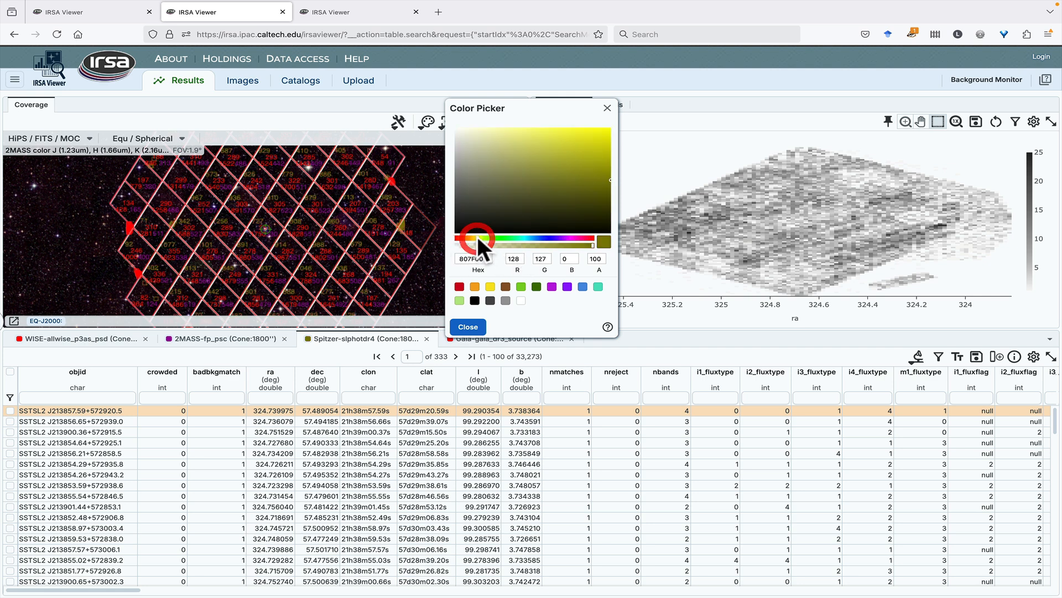
pyautogui.click(490, 287)
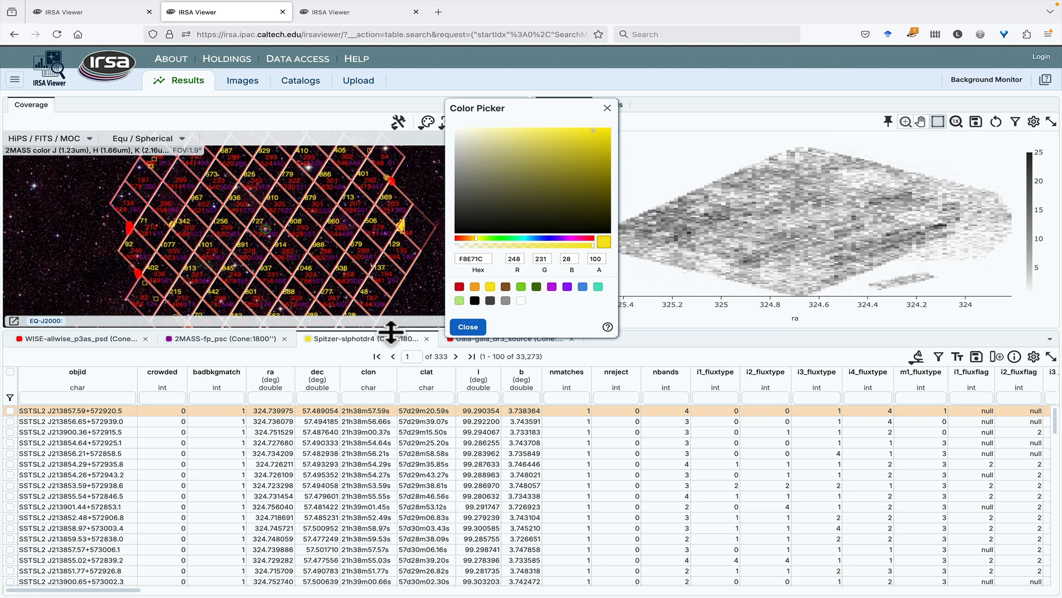
pyautogui.click(468, 327)
# Recolor the Gaia-gaia_dr3_source catalog overlay green (7ED321).
pyautogui.click(451, 339)
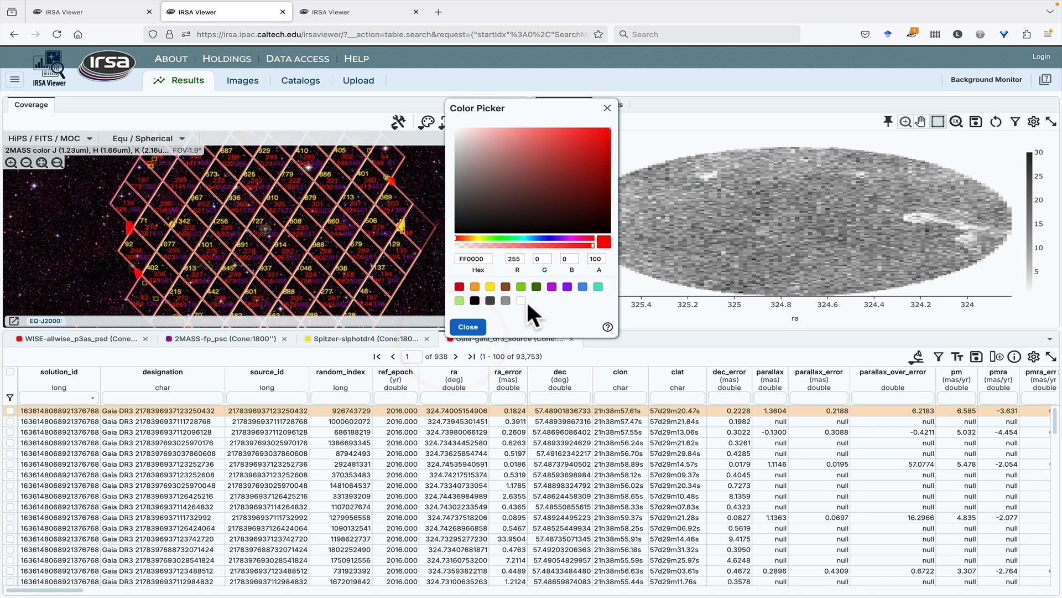
pyautogui.click(520, 286)
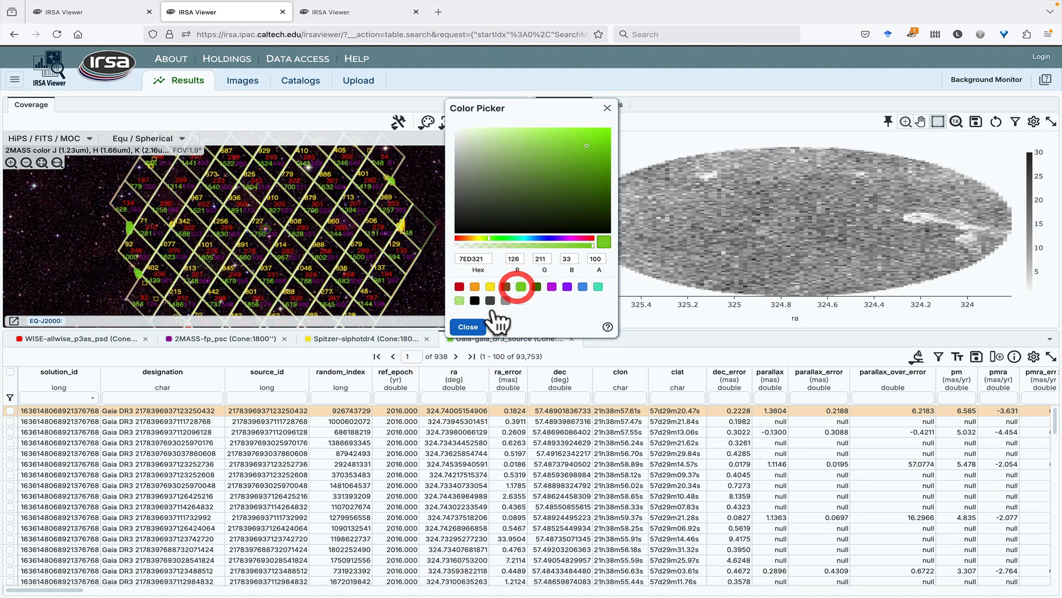
pyautogui.click(468, 326)
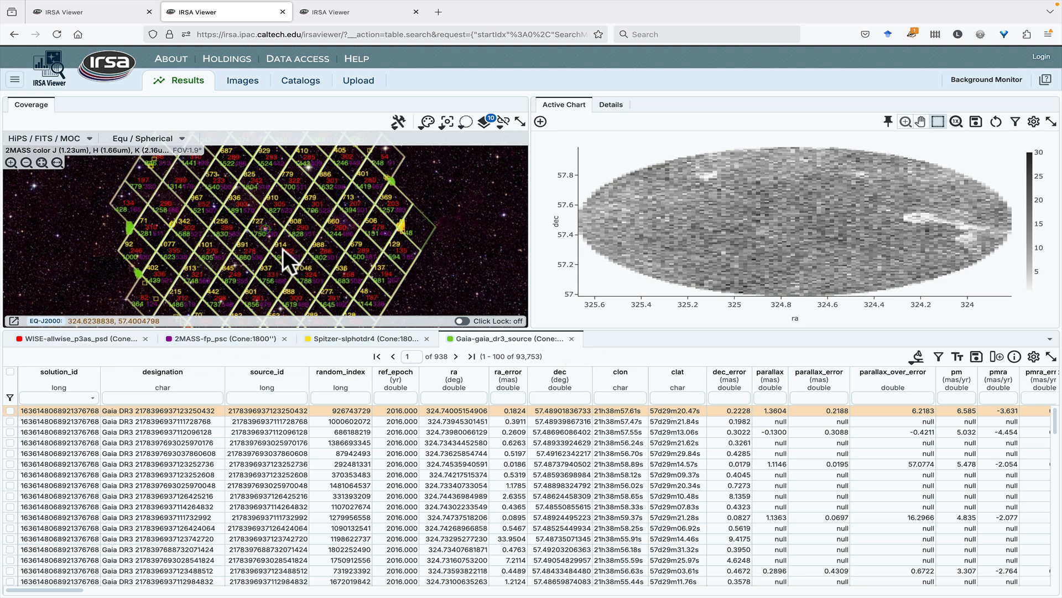
# Examine how the four catalogs' sources overlap on the coverage image, from individual markers to grouped cells.
pyautogui.scroll(5, 279, 243)
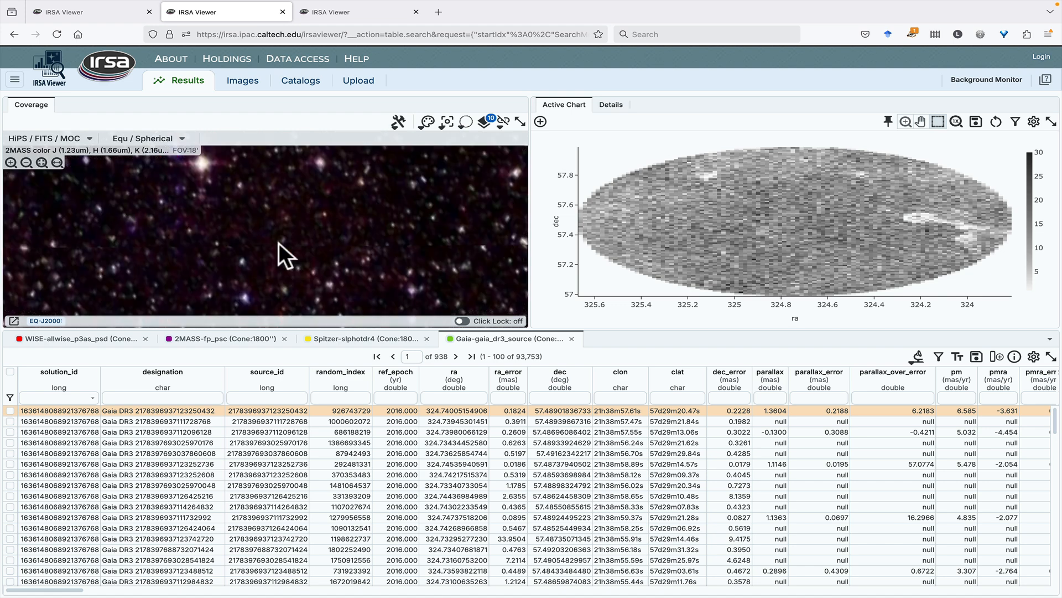
pyautogui.scroll(-1, 277, 242)
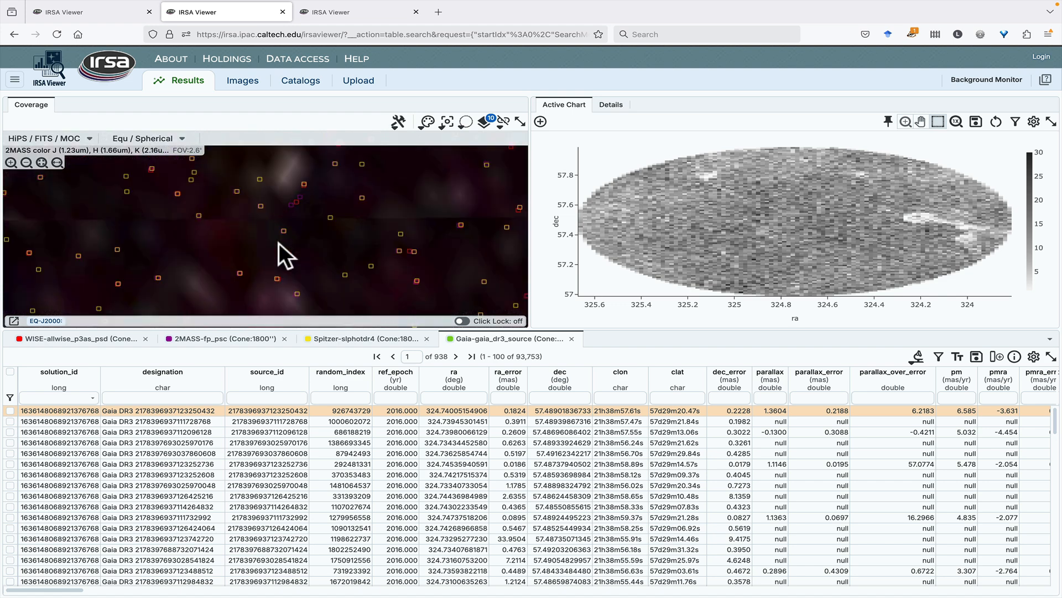
pyautogui.scroll(-10, 278, 243)
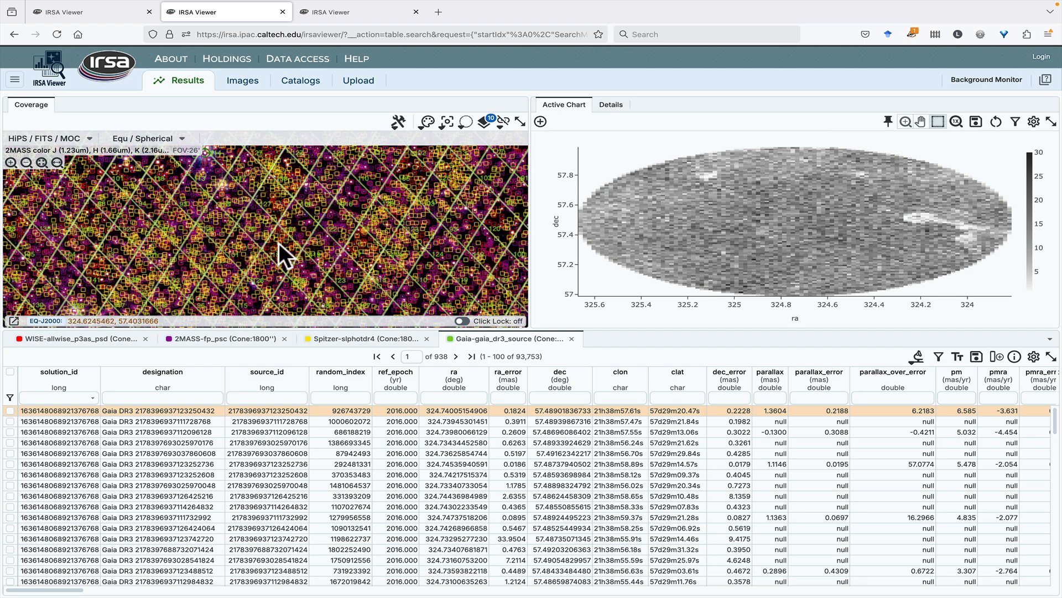
pyautogui.scroll(-2, 278, 242)
pyautogui.scroll(-1, 278, 243)
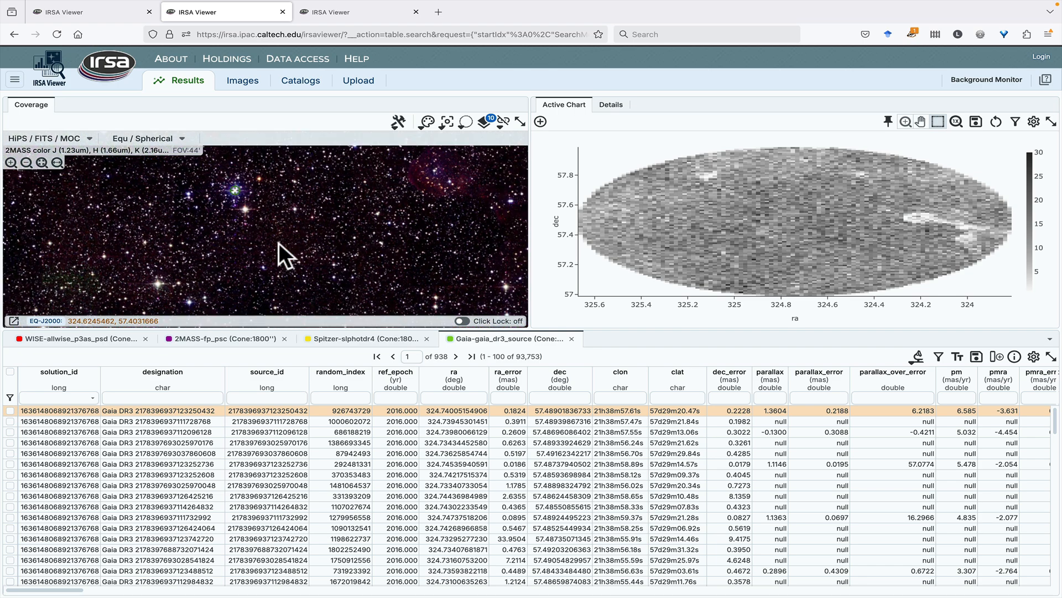
pyautogui.scroll(-1, 278, 243)
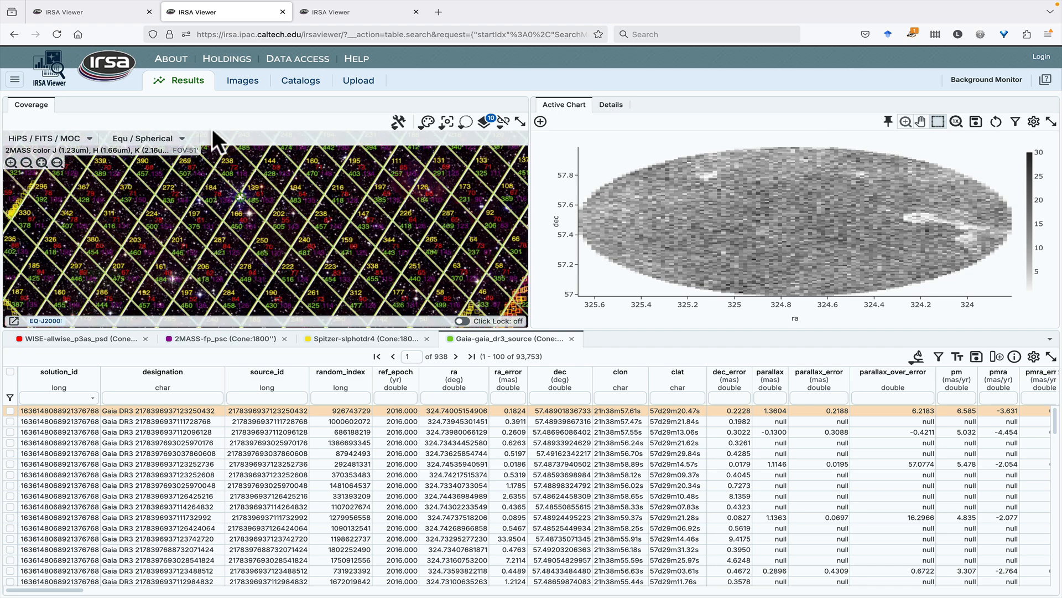
# Return to the WISE-only session and look across the columns of the catalog table.
pyautogui.click(99, 11)
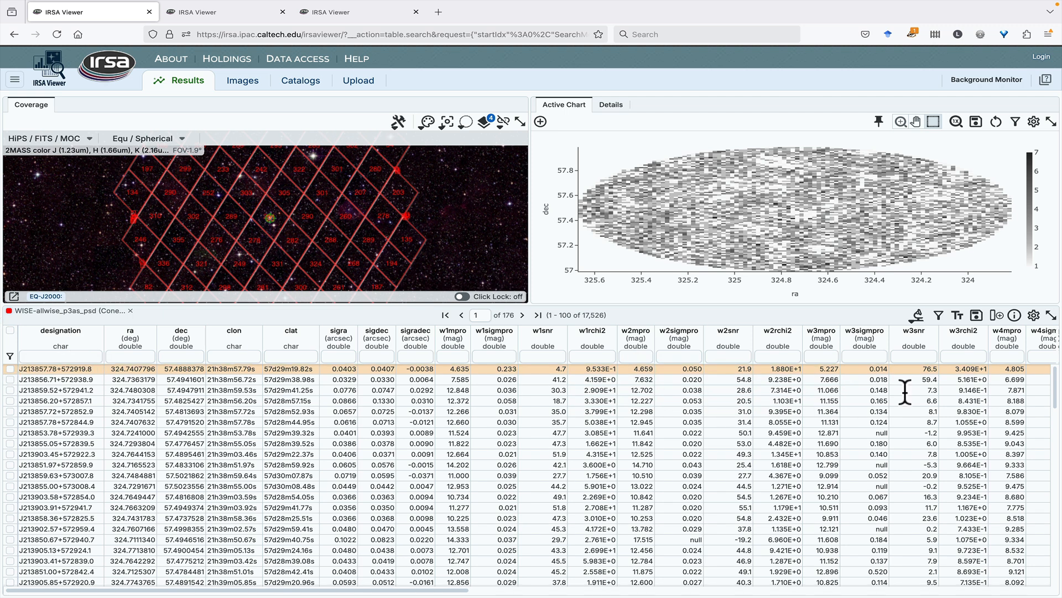
pyautogui.hscroll(5, 767, 383)
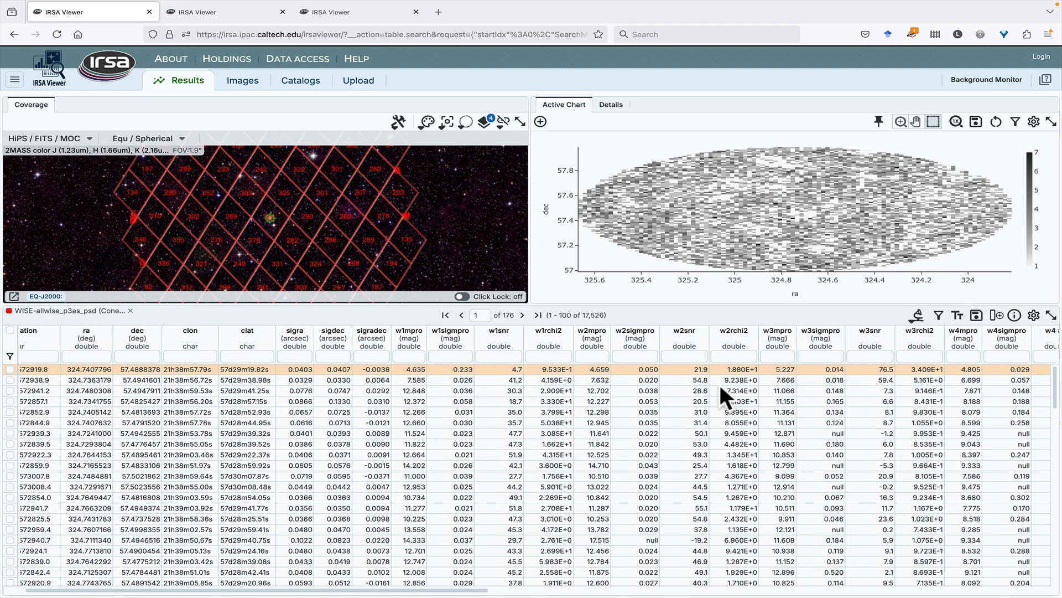
pyautogui.hscroll(-5, 719, 383)
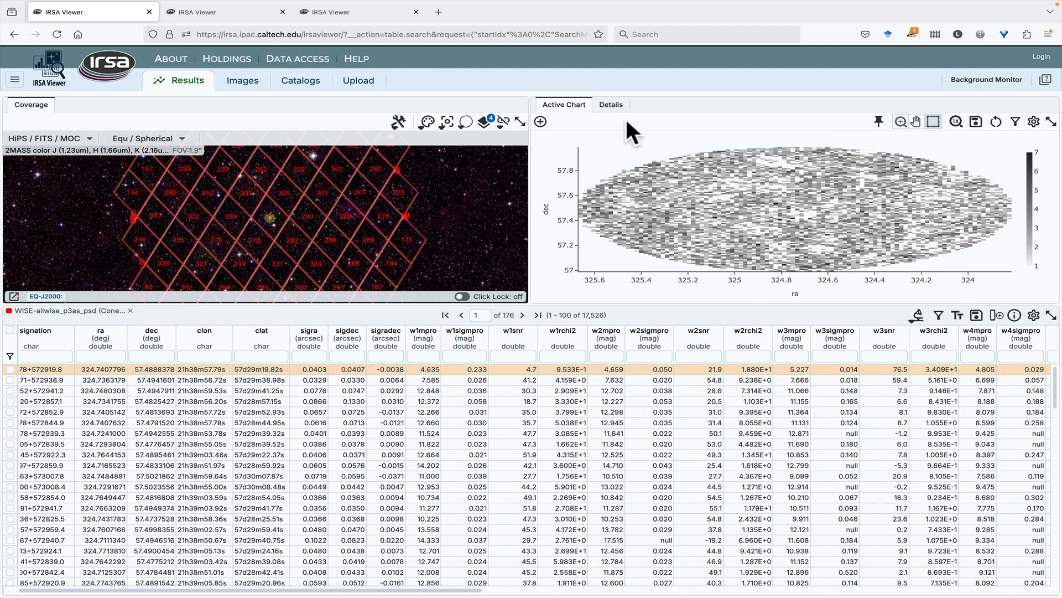
# Show the details of the selected WISE source, enlarge that area, and read through its parameter values and descriptions.
pyautogui.click(614, 109)
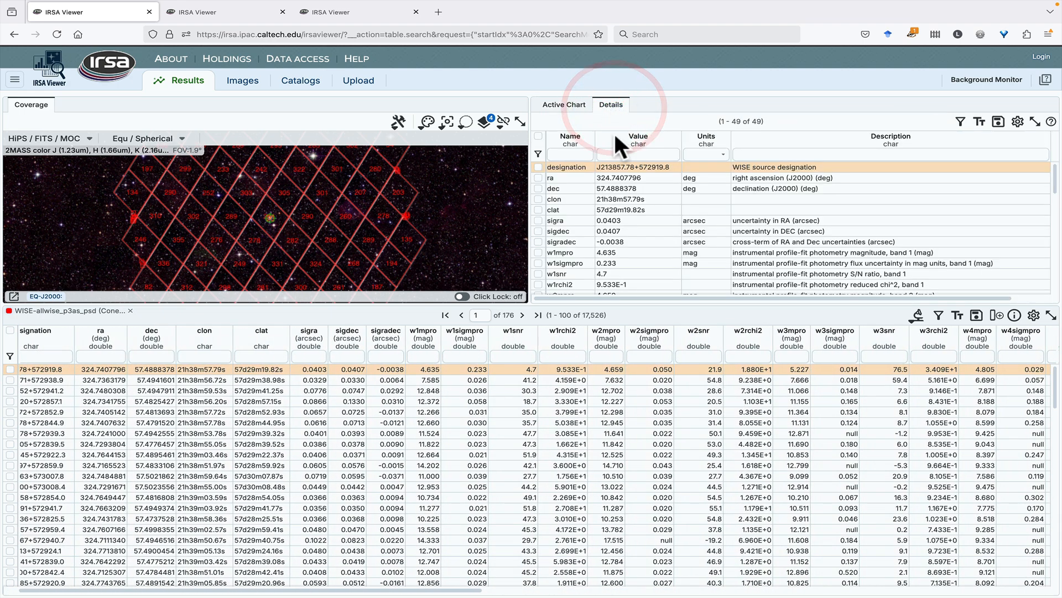
pyautogui.scroll(-12, 666, 220)
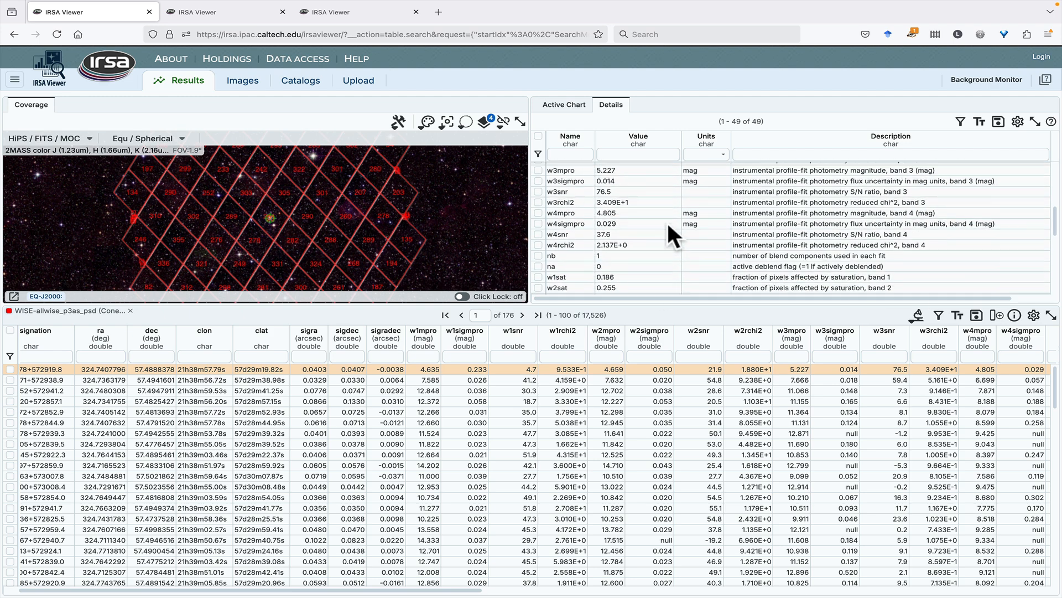
pyautogui.scroll(12, 666, 220)
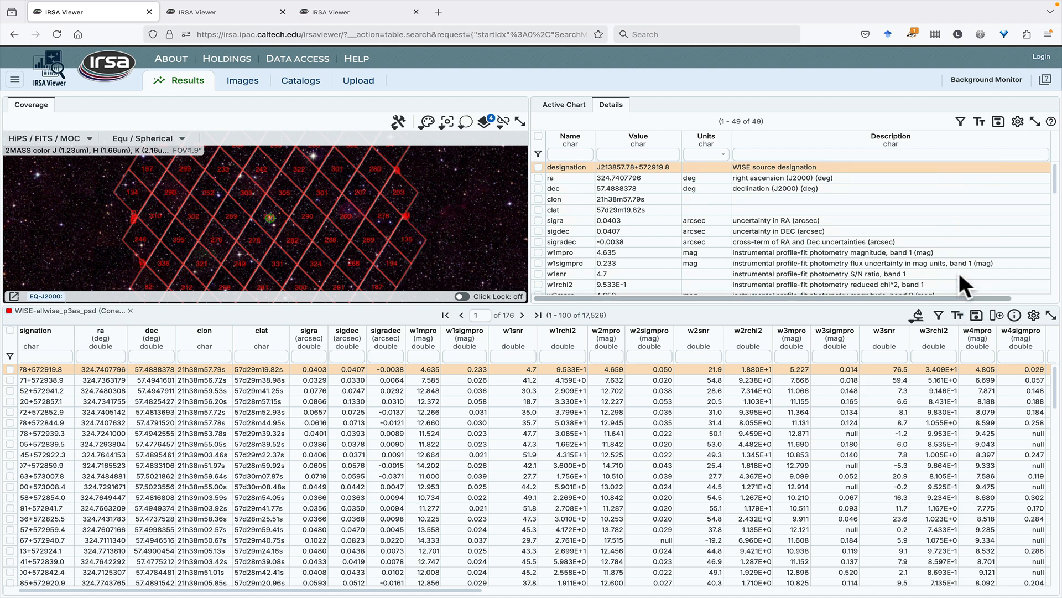
pyautogui.moveTo(745, 304); pyautogui.dragTo(748, 386)
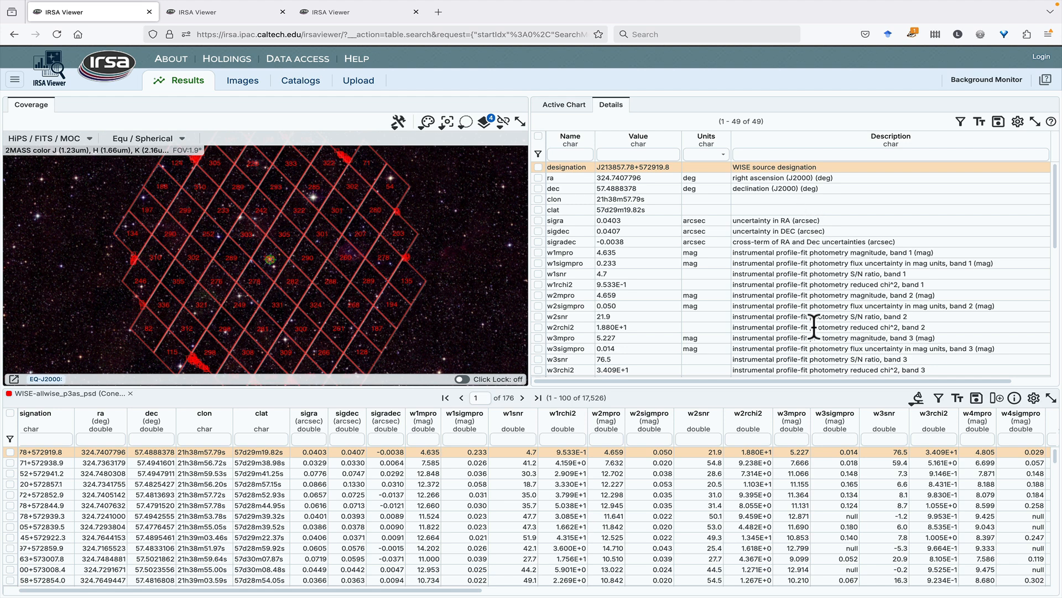
pyautogui.scroll(-9, 813, 327)
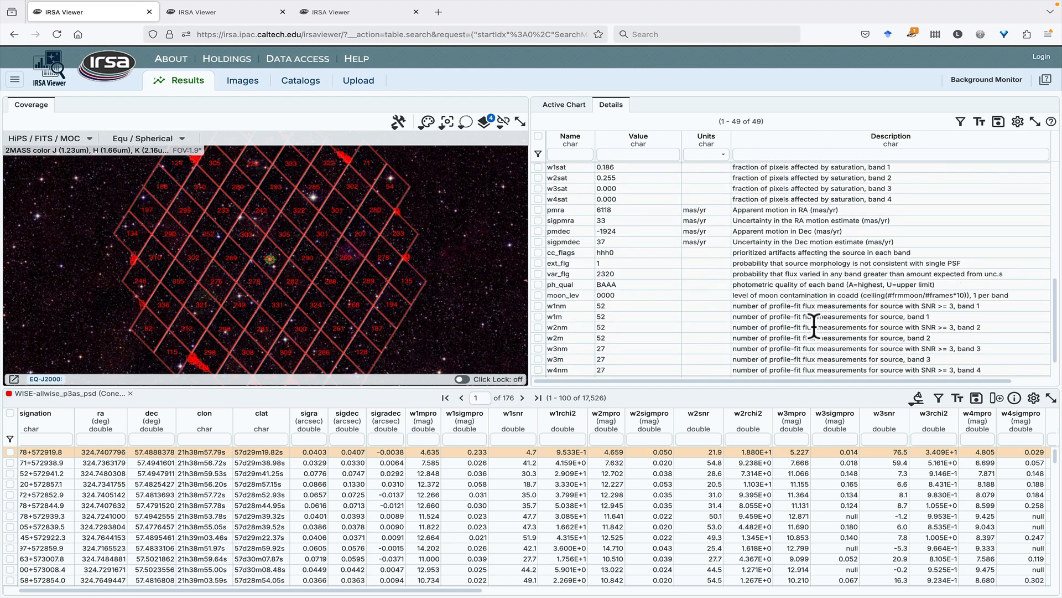
pyautogui.scroll(10, 814, 327)
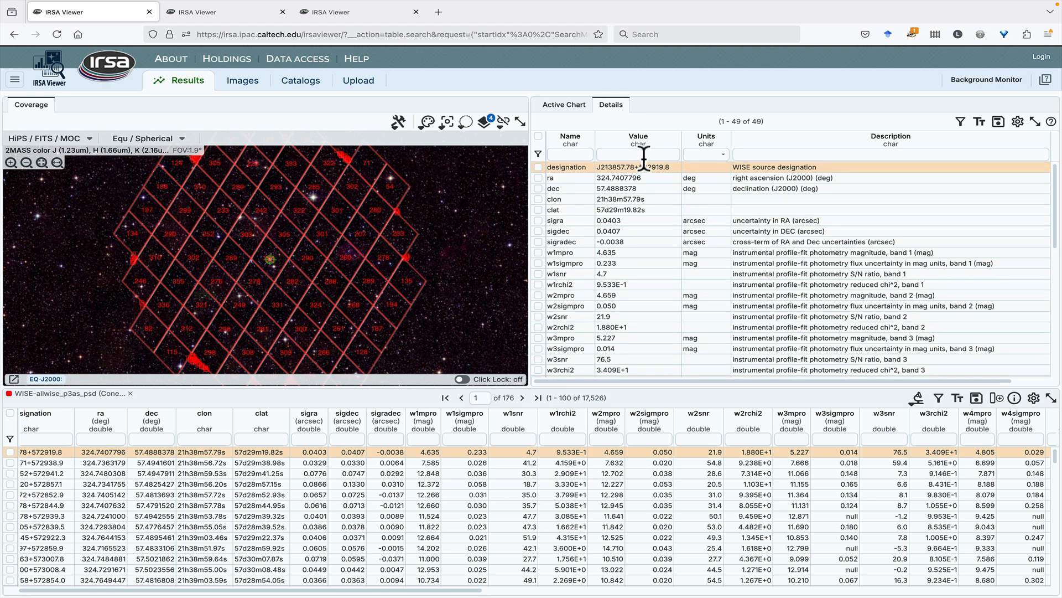
# Filter the source details by parameter names containing "mpro".
pyautogui.click(679, 253)
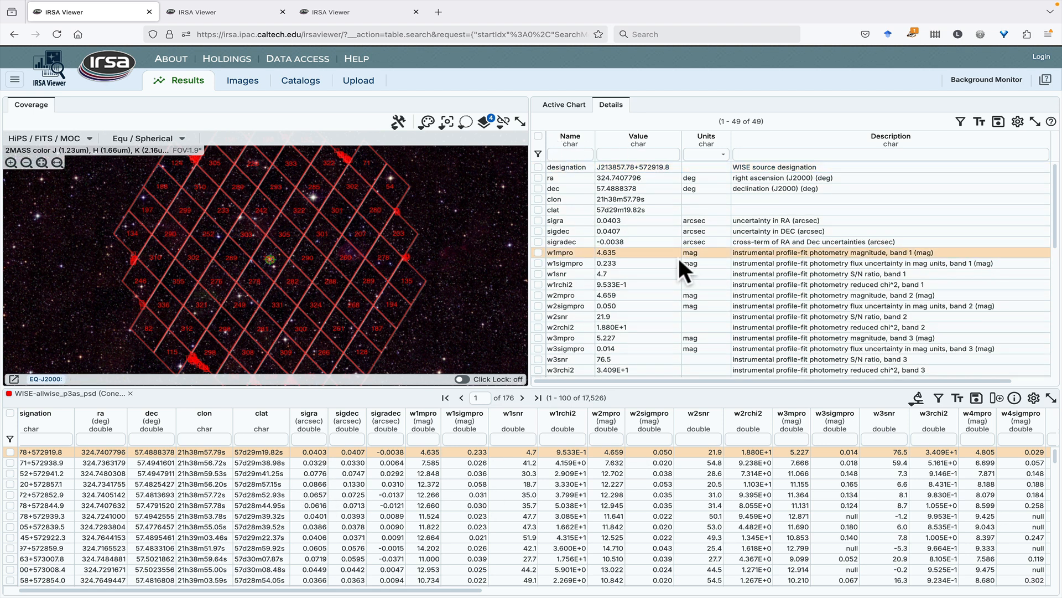
pyautogui.click(570, 154)
pyautogui.write('mp')
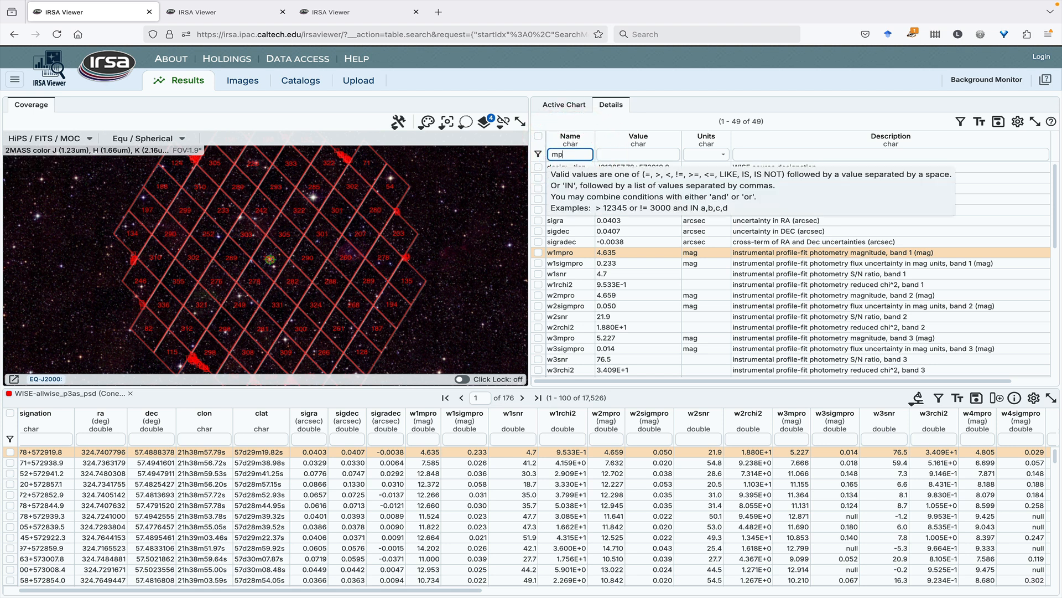
pyautogui.write('ro')
pyautogui.press('Return')
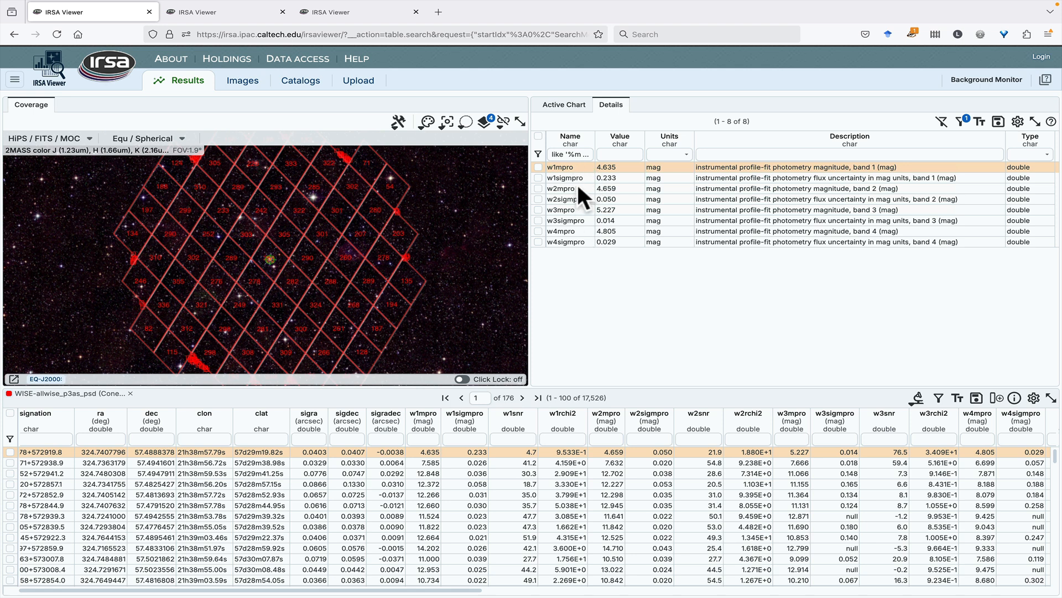
# Widen the Name column of the source details and go through the first several WISE catalog rows to compare their mpro values.
pyautogui.moveTo(595, 138); pyautogui.dragTo(628, 149)
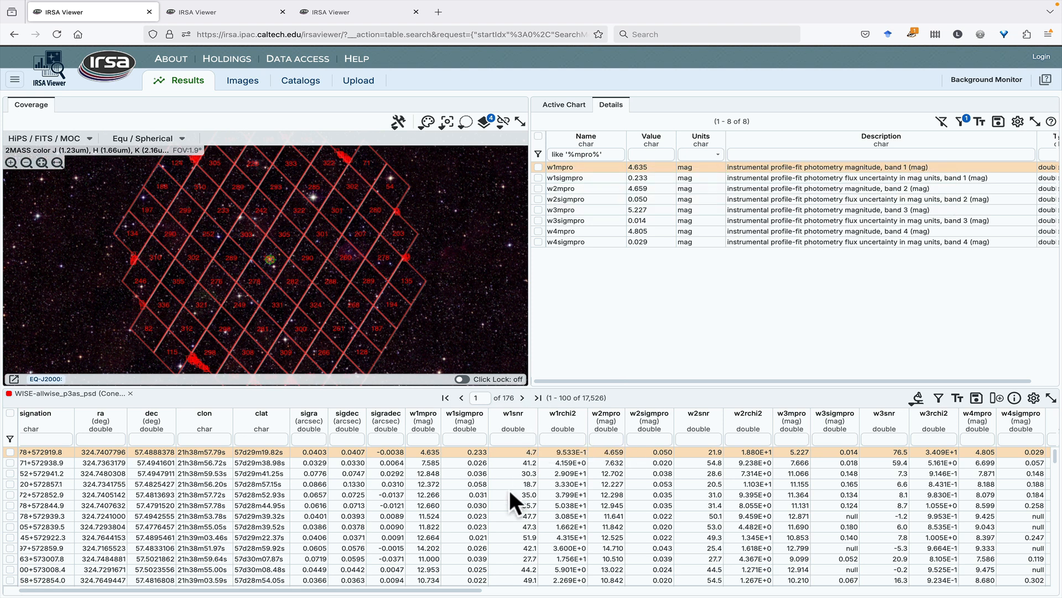
pyautogui.click(507, 463)
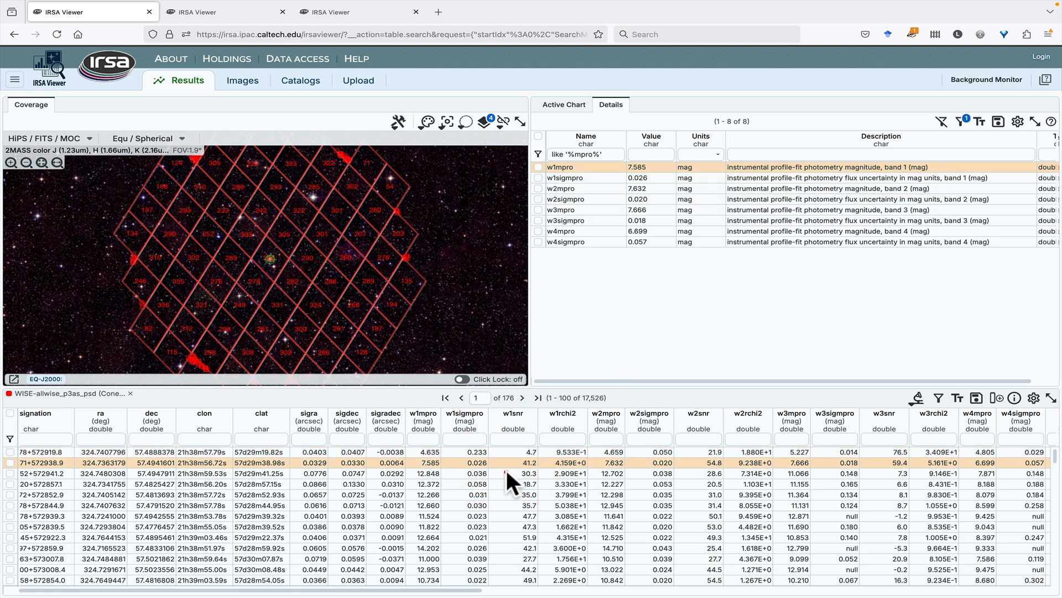
pyautogui.click(506, 471)
pyautogui.click(507, 483)
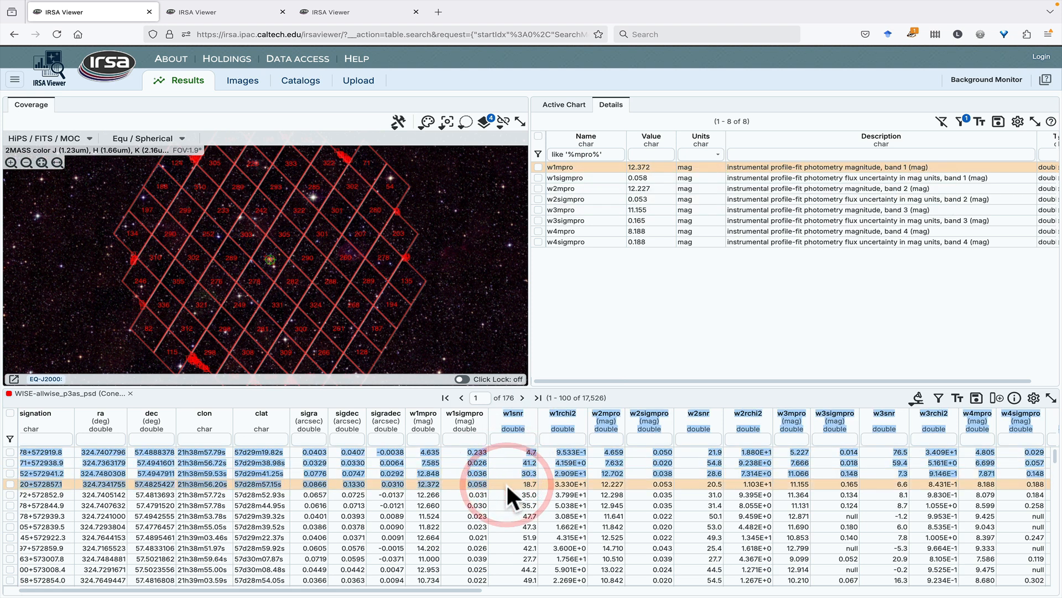
pyautogui.click(506, 494)
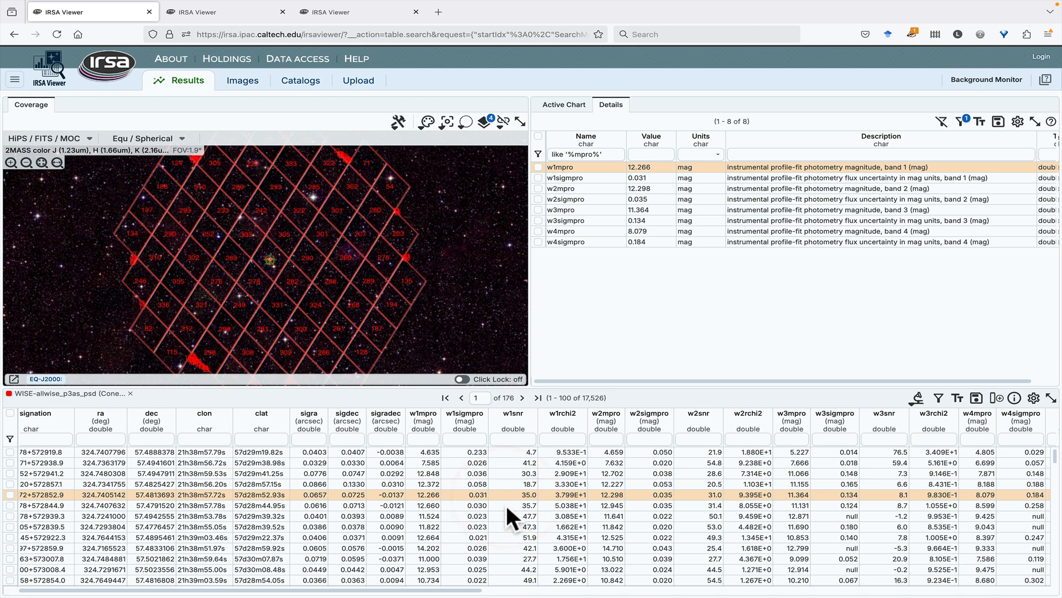
pyautogui.click(506, 504)
pyautogui.click(505, 516)
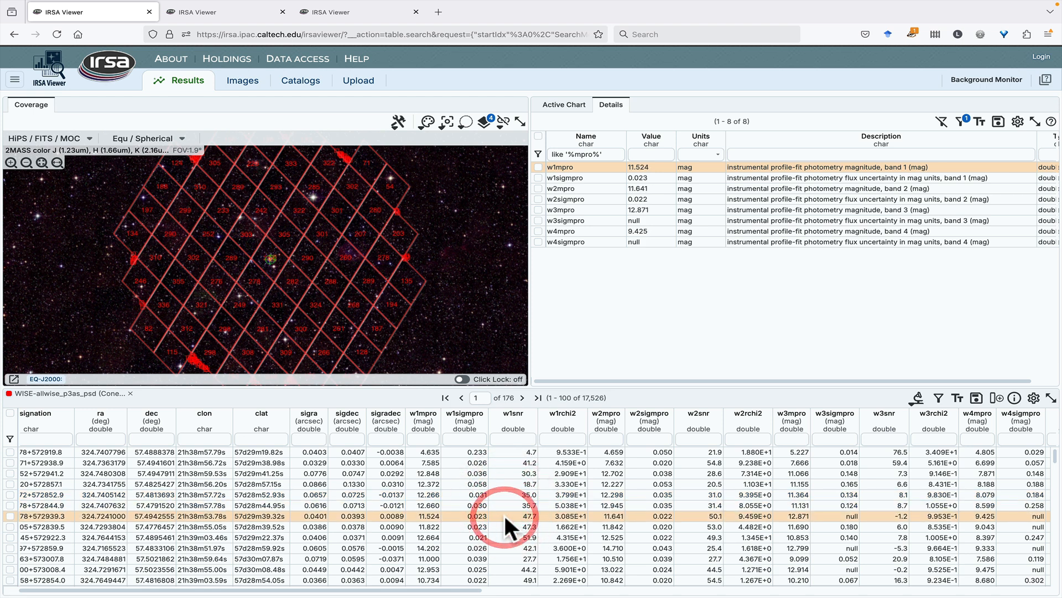
pyautogui.click(505, 526)
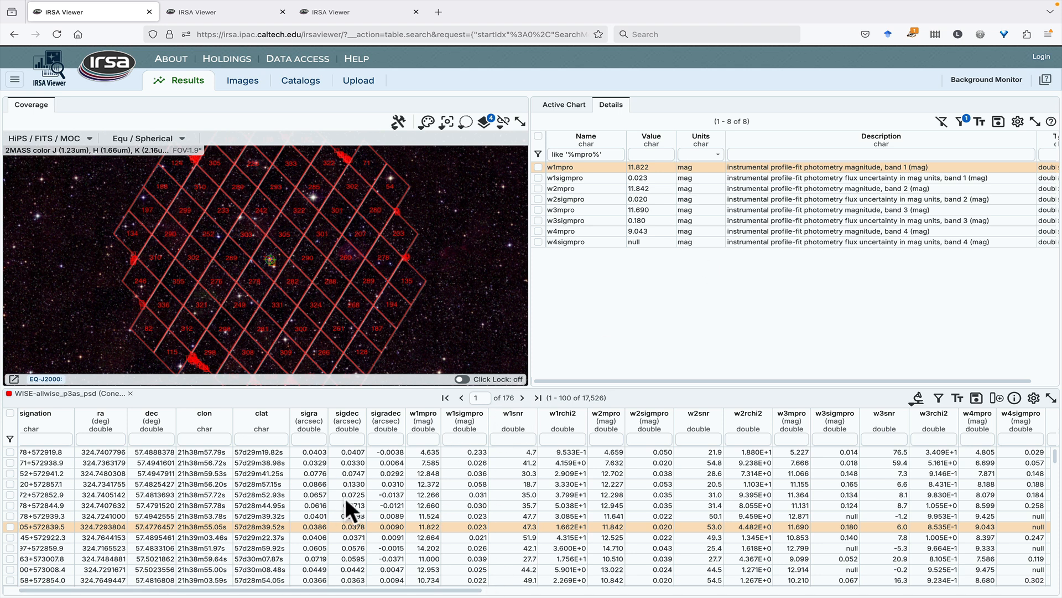
# Enlarge the catalog table area upward so that more source rows are shown, starting from the designation column.
pyautogui.moveTo(556, 389); pyautogui.dragTo(567, 306)
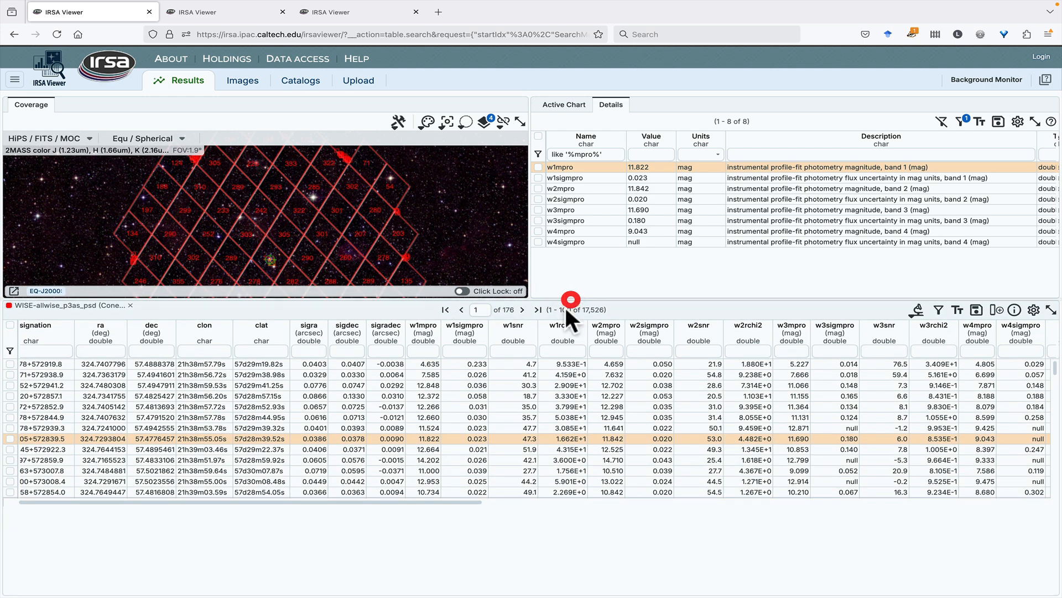
pyautogui.hscroll(-1, 74, 407)
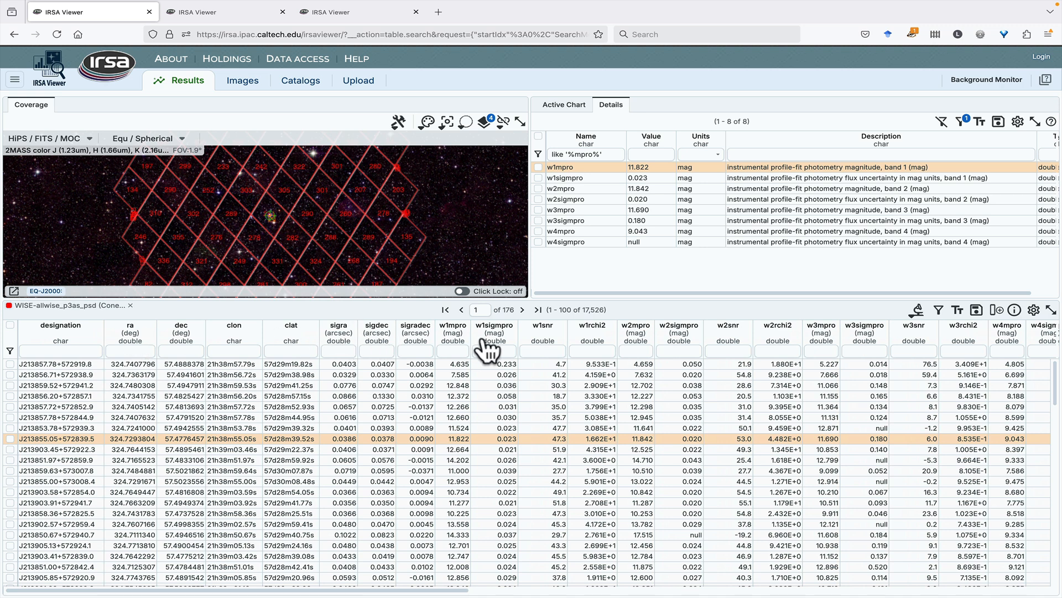
# Sort the WISE catalog by w1mpro in ascending and descending order, and restore the original row order.
pyautogui.click(456, 337)
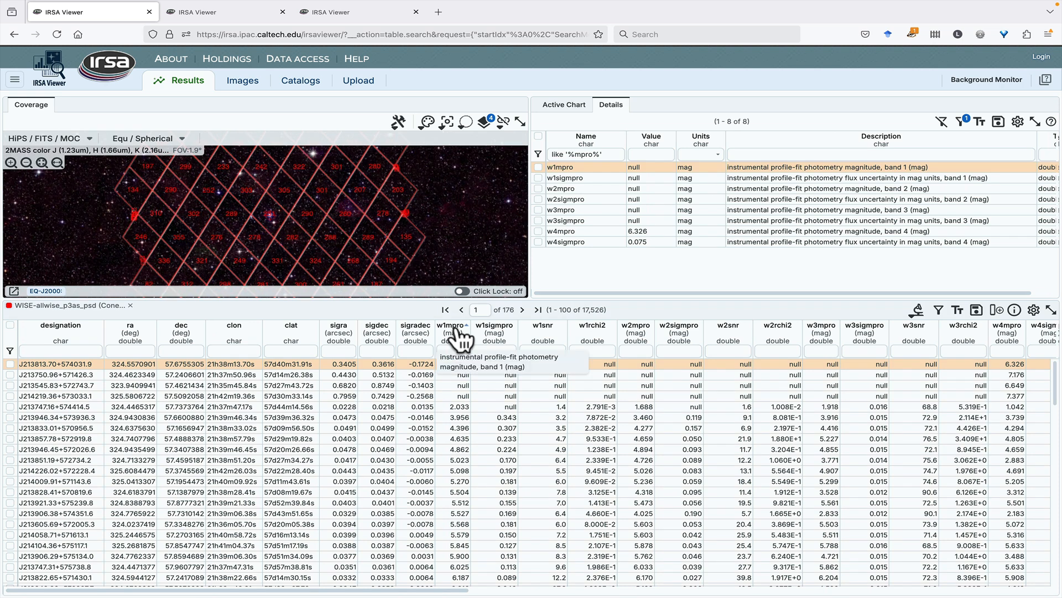
pyautogui.click(456, 332)
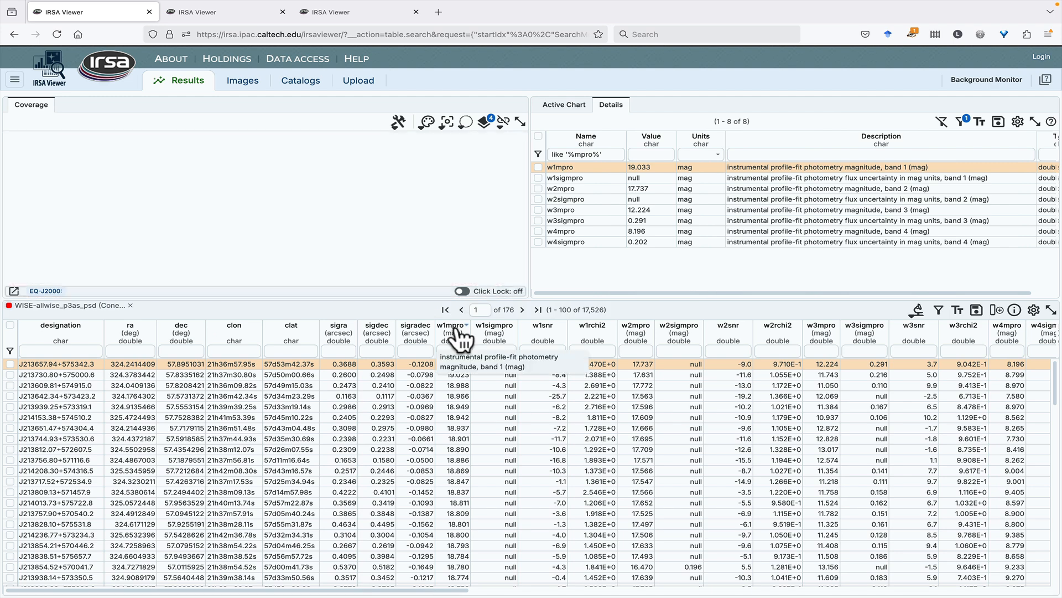
pyautogui.click(453, 331)
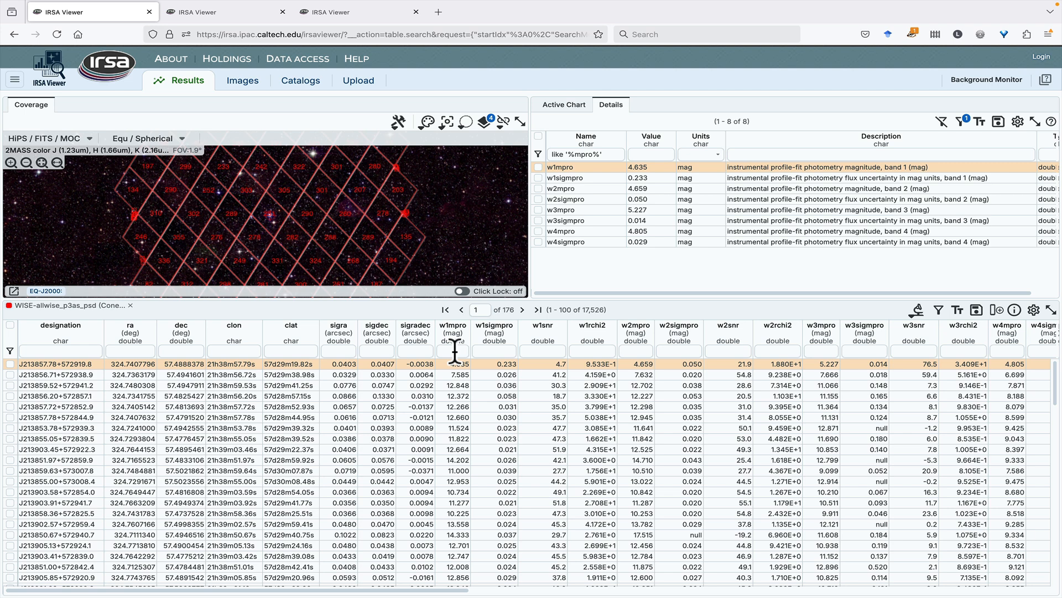
# Toggle the column filter row of the WISE catalog table off and on, leaving it shown.
pyautogui.hscroll(5, 455, 351)
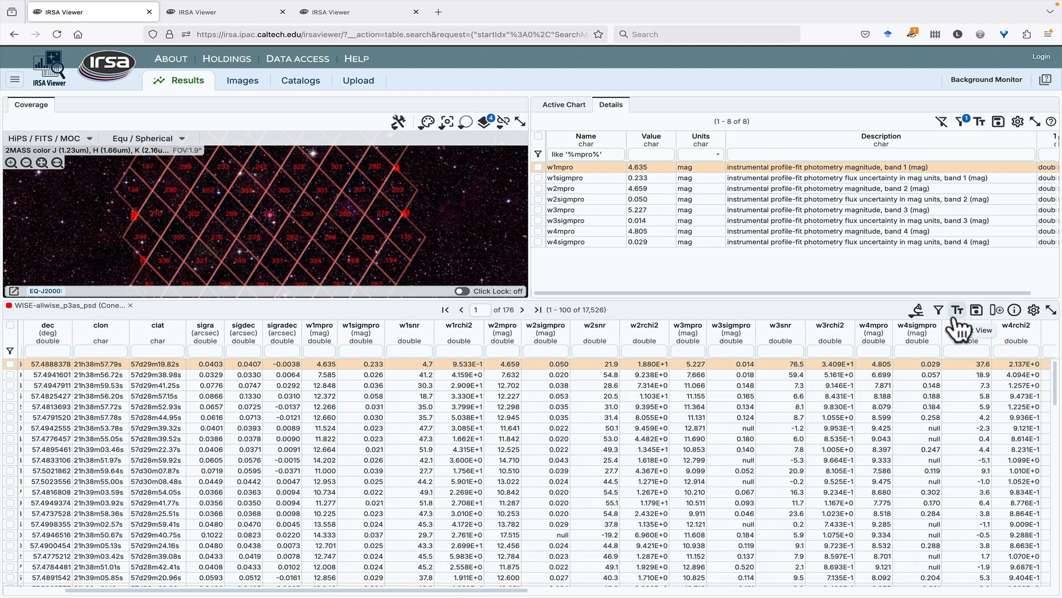
pyautogui.click(940, 312)
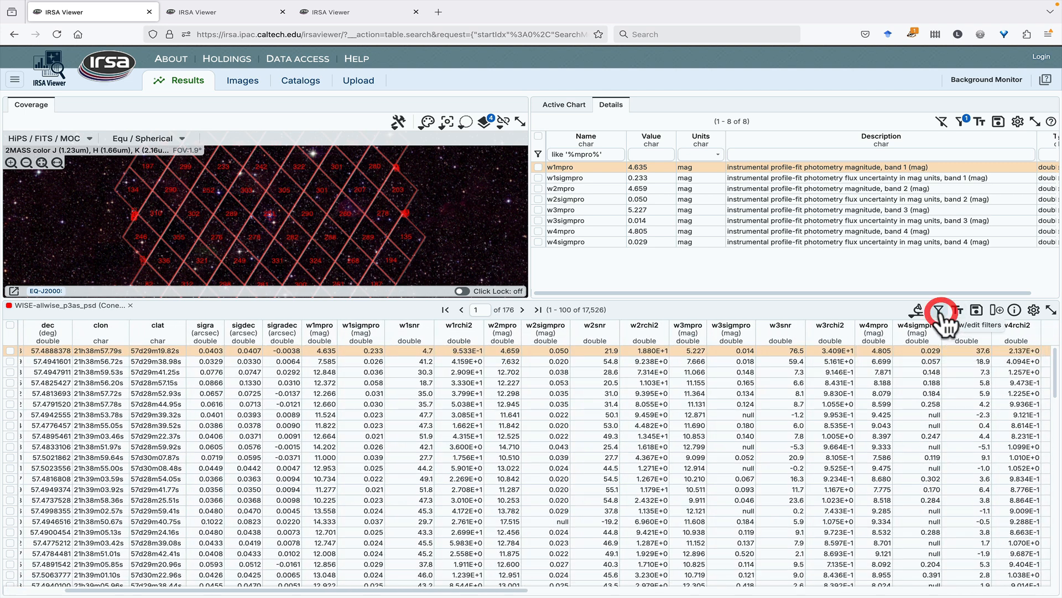
pyautogui.click(941, 313)
pyautogui.click(940, 316)
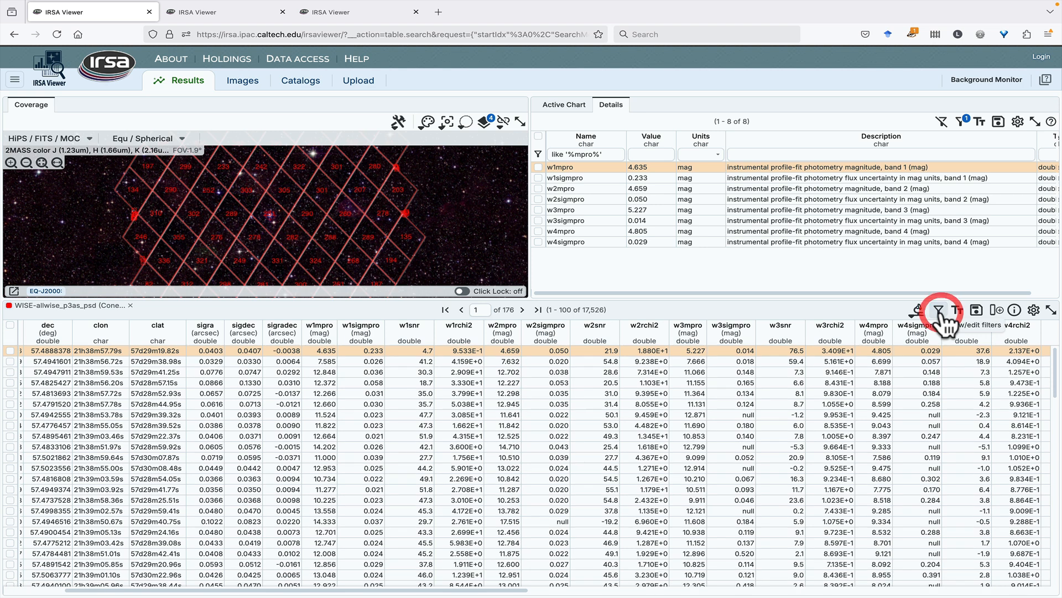
pyautogui.click(940, 315)
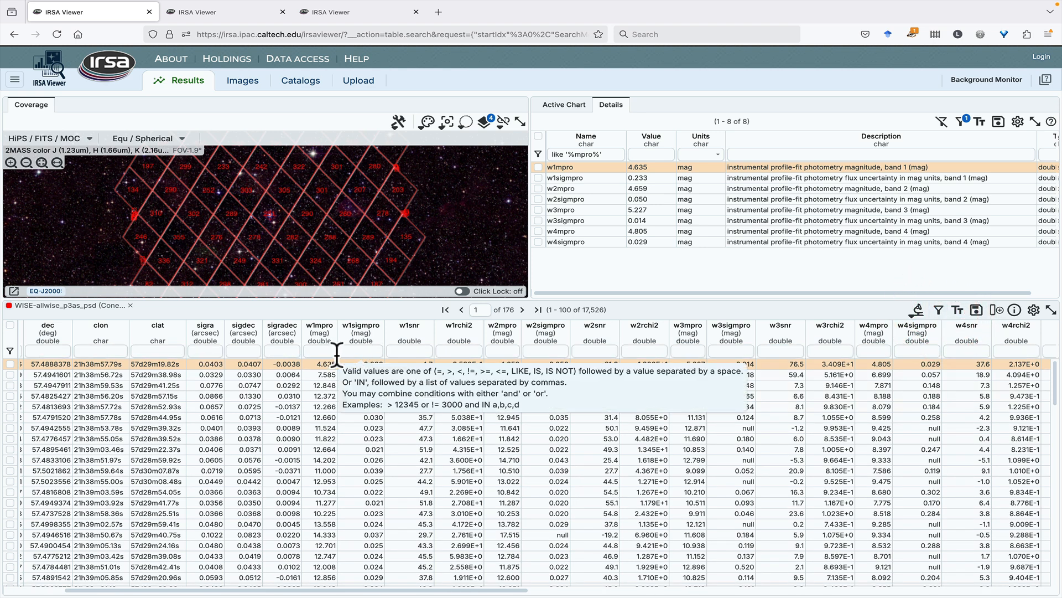
# Filter the WISE catalog to sources with w1snr > 10 and w2snr > 10.
pyautogui.click(419, 352)
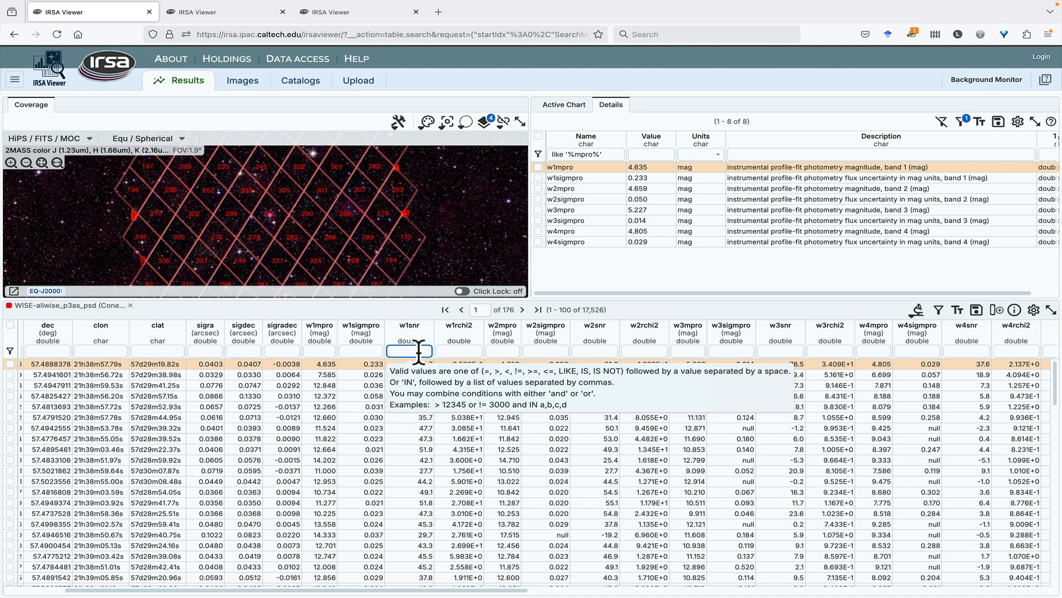
pyautogui.write('>10')
pyautogui.press('Return')
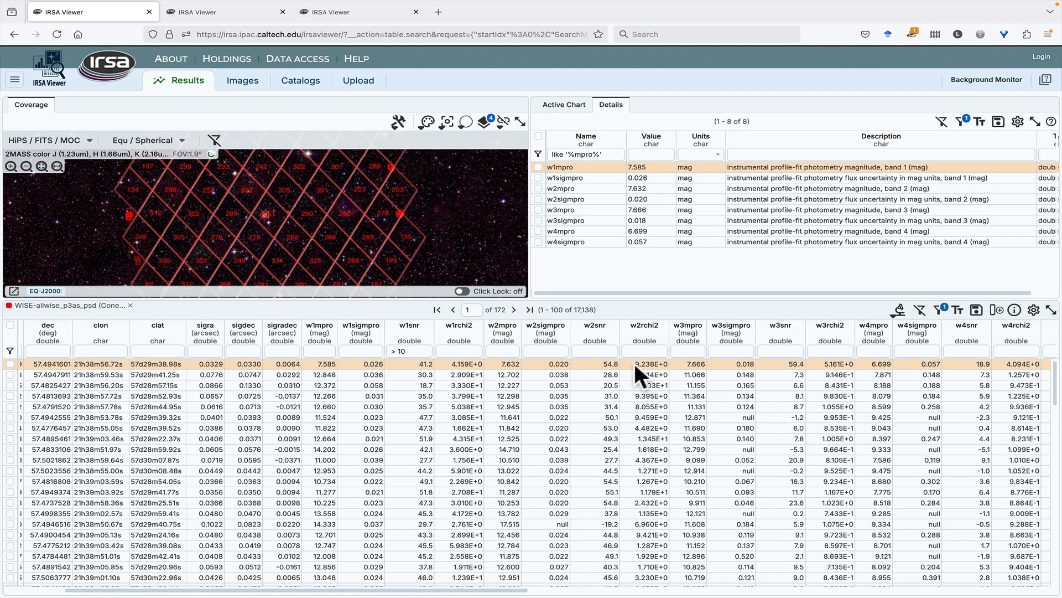
pyautogui.hscroll(-3, 609, 360)
pyautogui.click(496, 351)
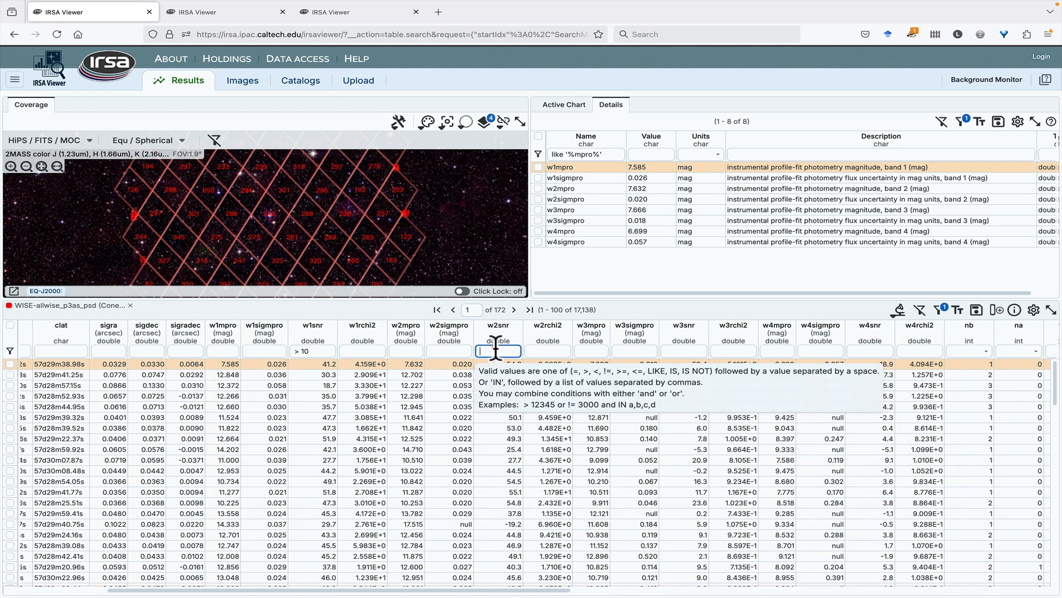
pyautogui.write('>10')
pyautogui.press('Return')
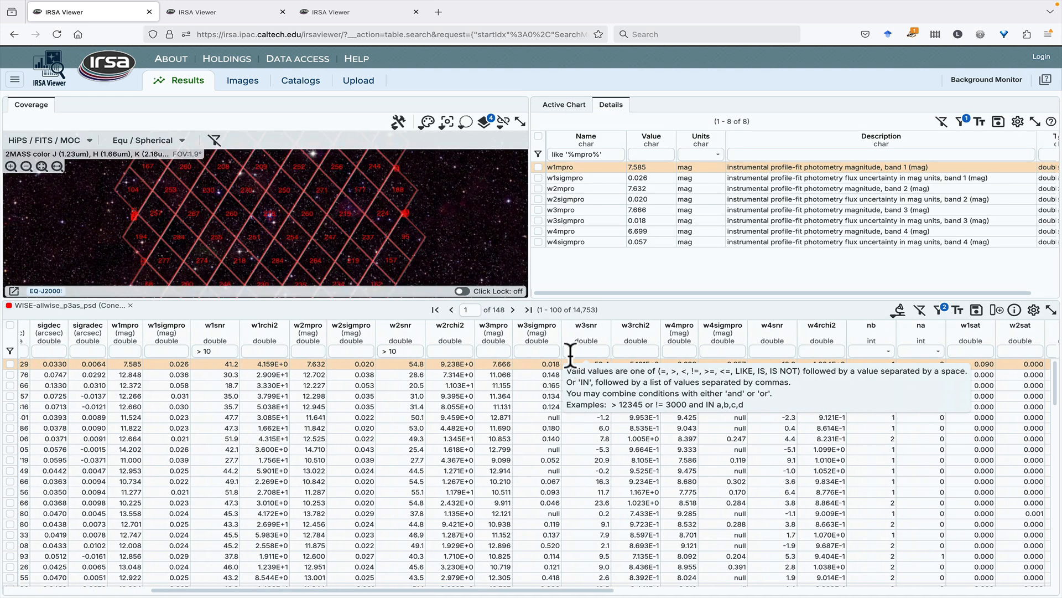
# Restrict the catalog further to sources with w3snr > 10 and w4snr > 10.
pyautogui.click(598, 351)
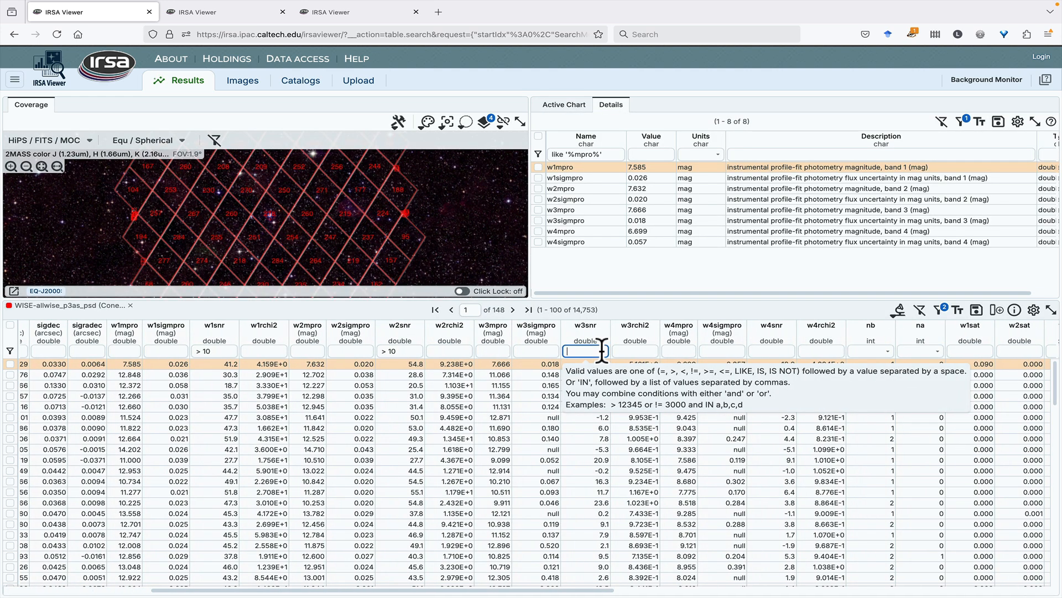
pyautogui.write('>10')
pyautogui.press('Return')
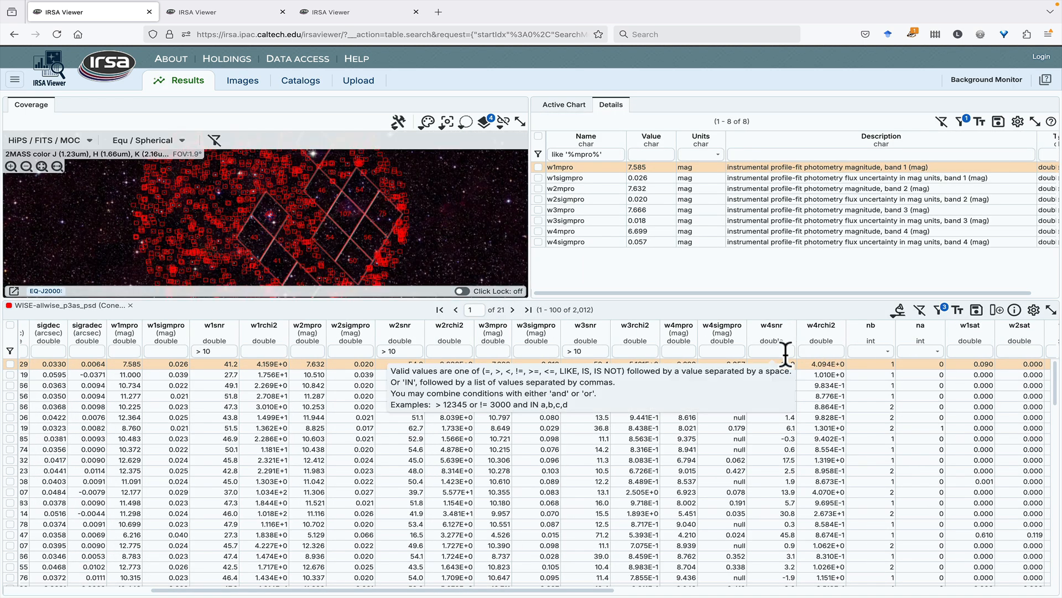
pyautogui.click(786, 353)
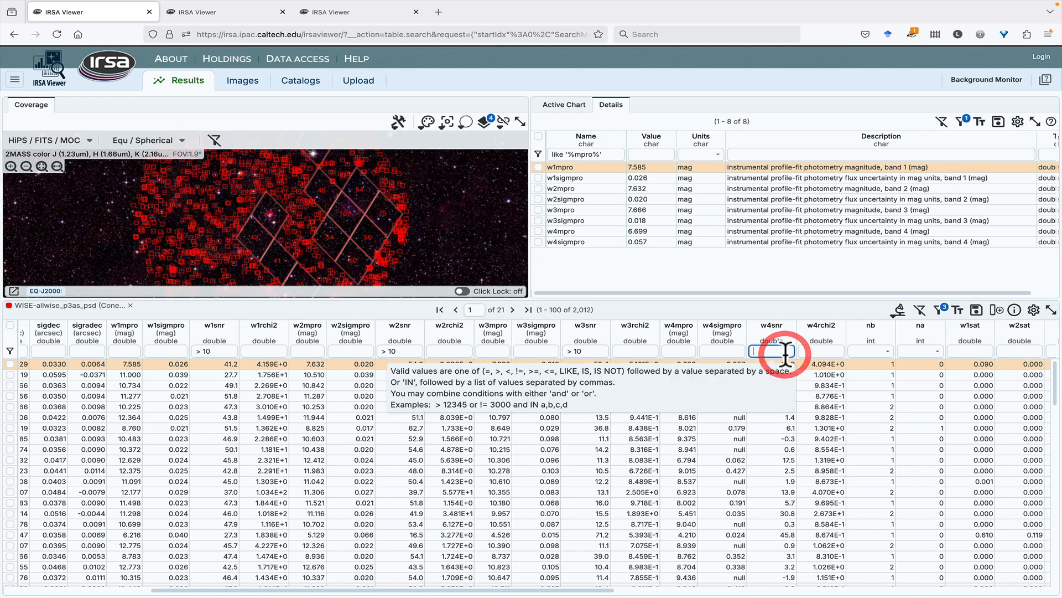
pyautogui.write('>10')
pyautogui.press('Return')
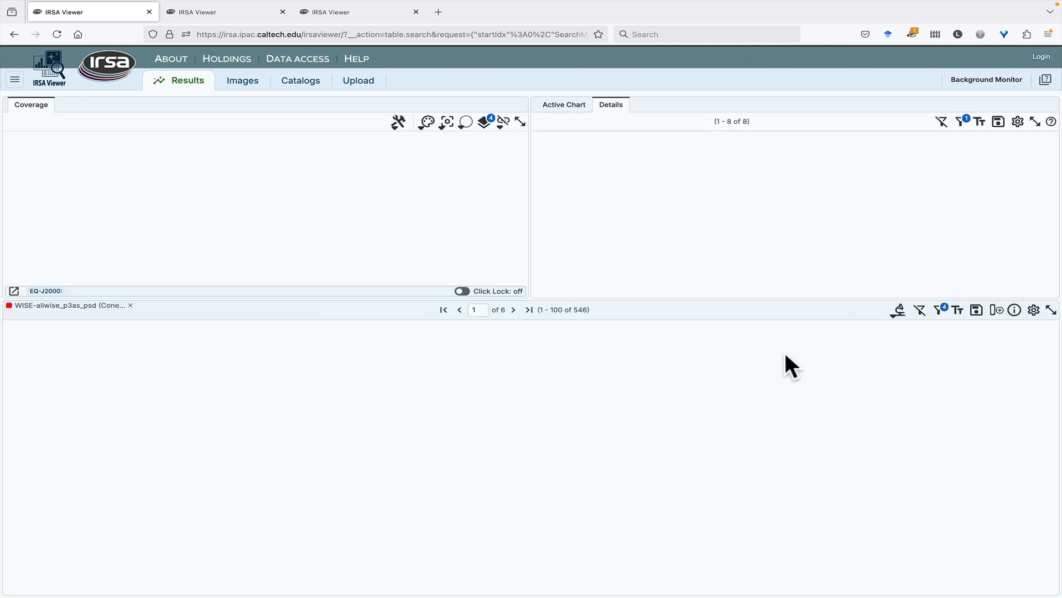
# Add a column named highsnr using the preset function that sets filtered rows to 'true' and the rest to 'false'.
pyautogui.hscroll(10, 849, 407)
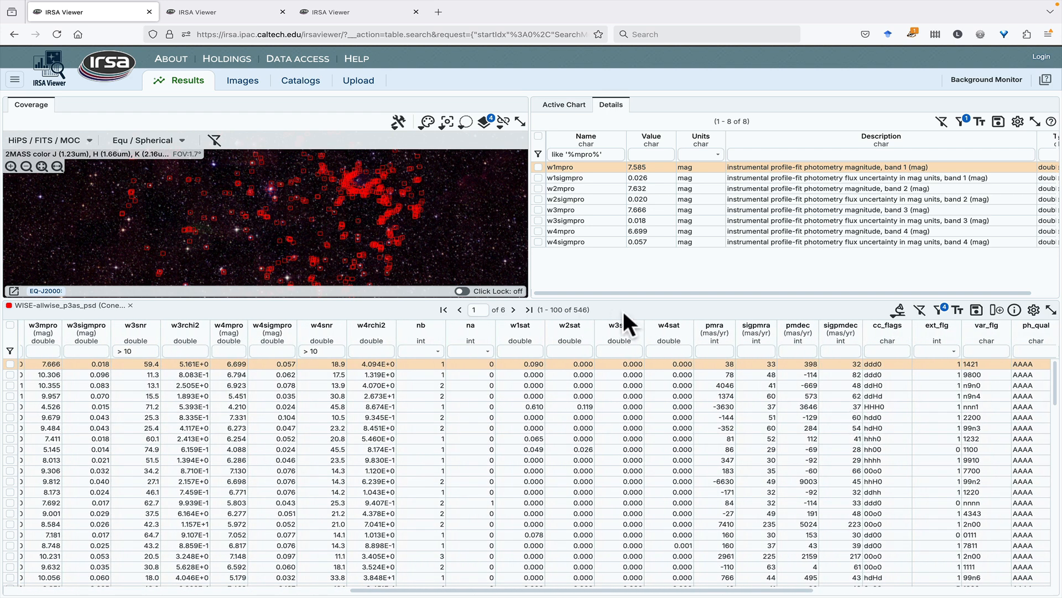
pyautogui.hscroll(10, 679, 381)
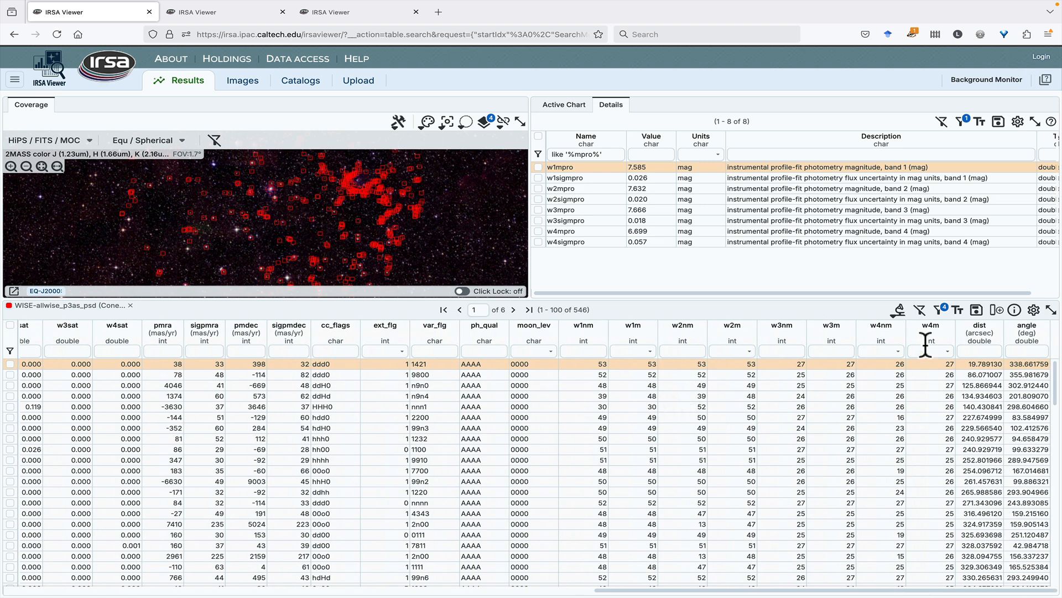
pyautogui.click(995, 310)
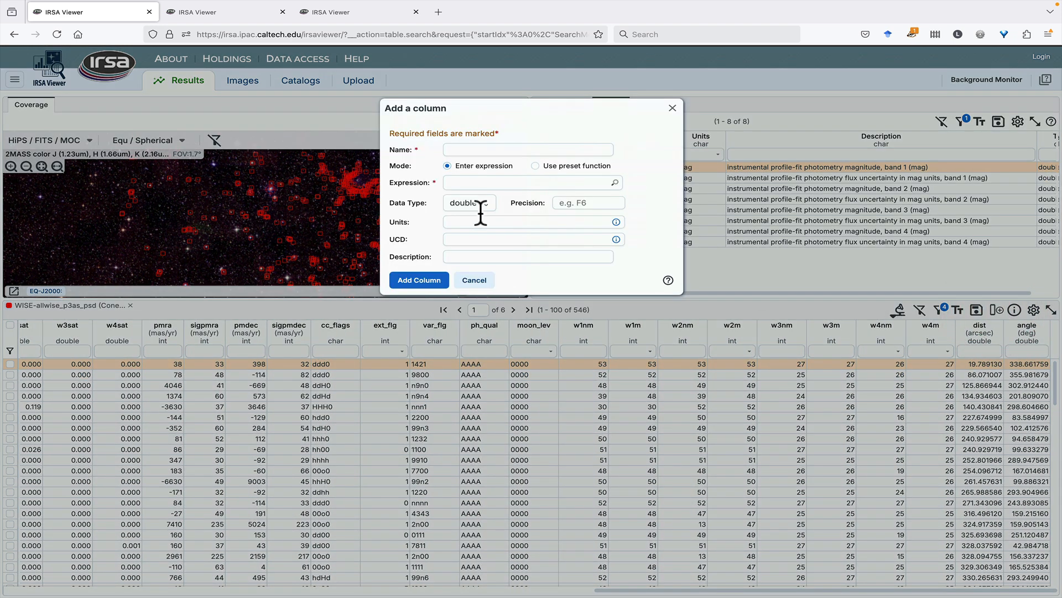
pyautogui.click(476, 150)
pyautogui.write('highsnr')
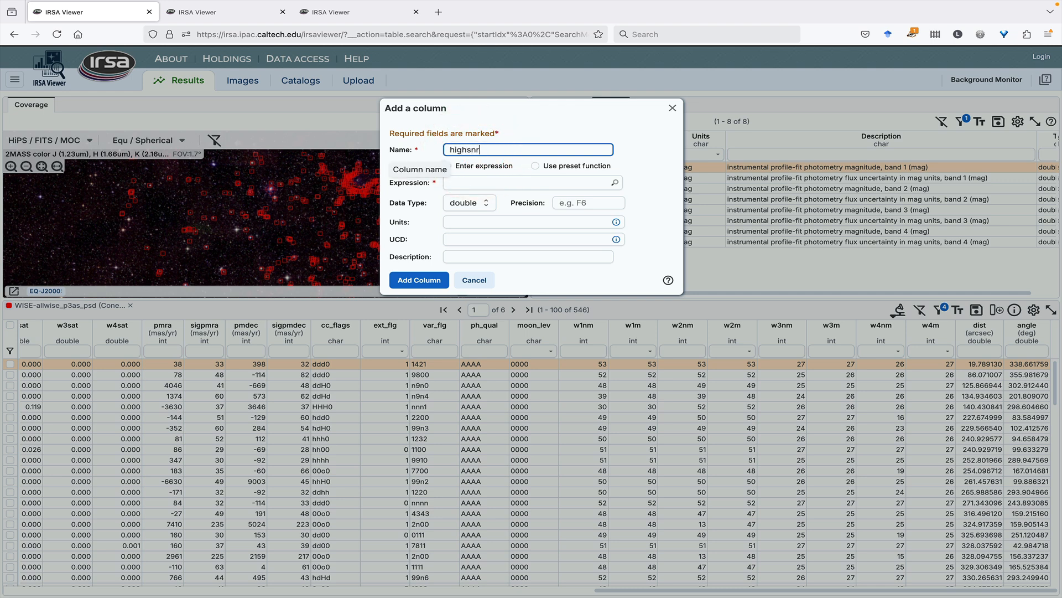
pyautogui.click(534, 166)
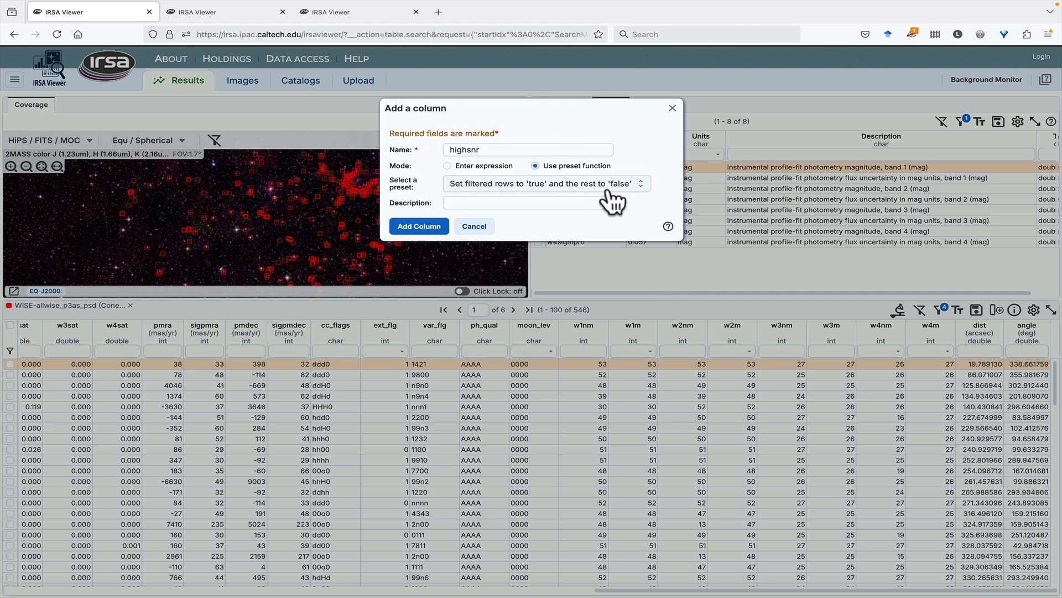
pyautogui.click(422, 226)
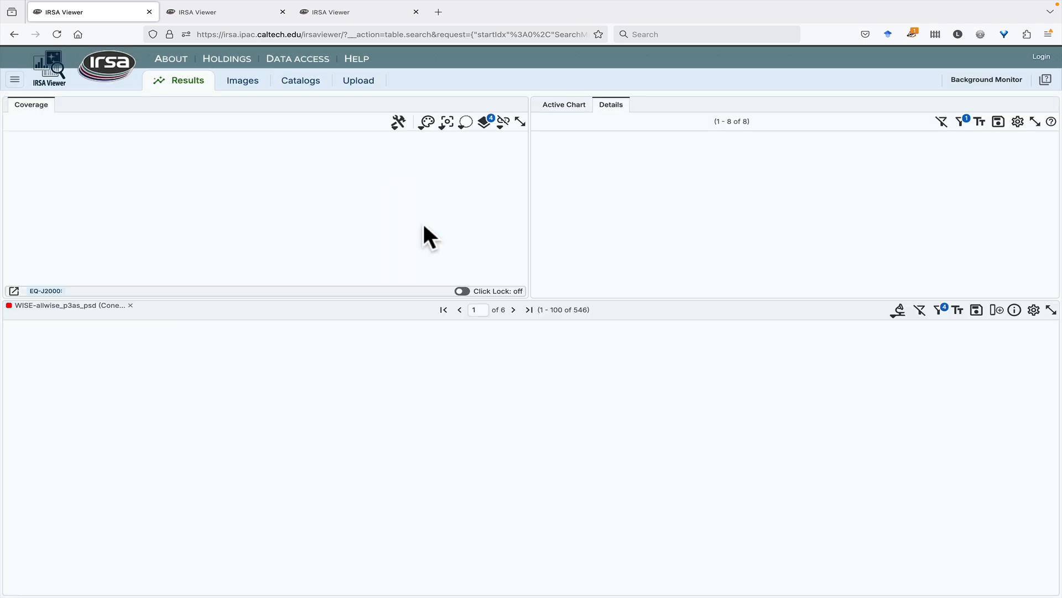
pyautogui.scroll(-1, 1033, 483)
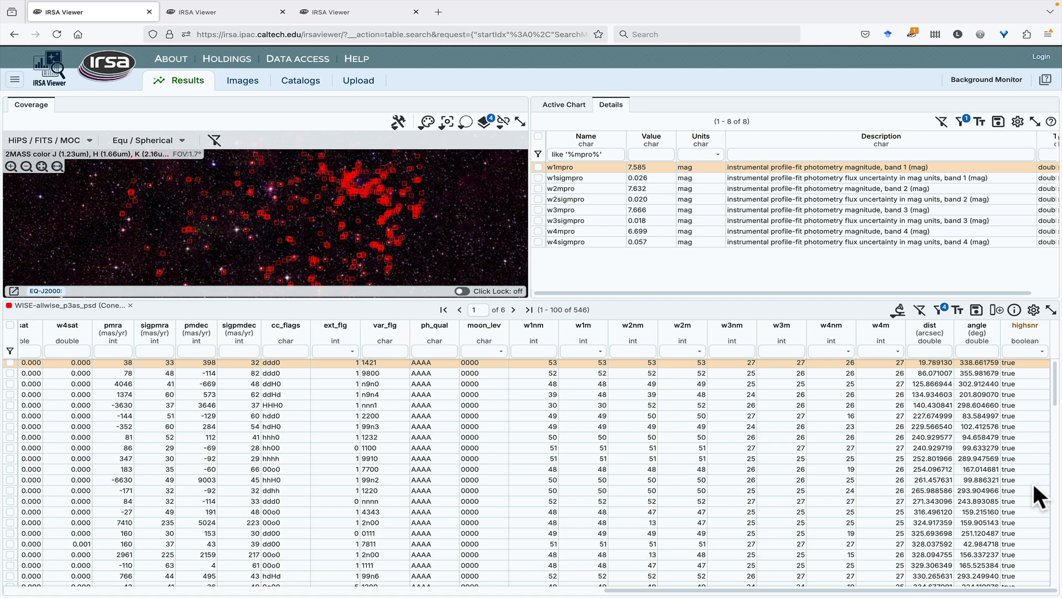
# Remove all filters from the WISE catalog table and look across its columns, ending at highsnr.
pyautogui.click(920, 310)
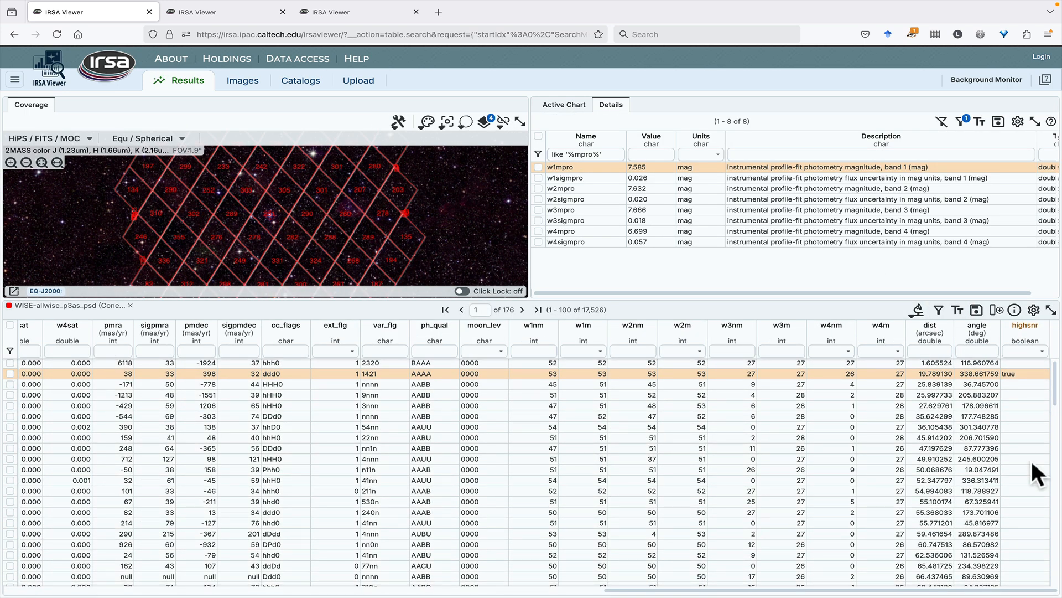
pyautogui.hscroll(-8, 111, 349)
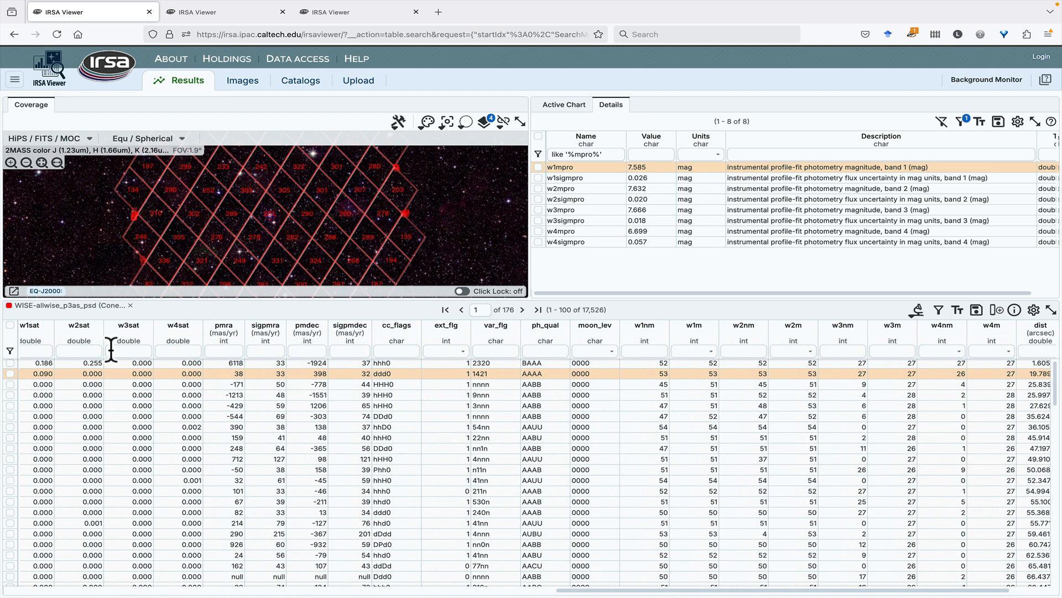
pyautogui.hscroll(-3, 111, 349)
pyautogui.hscroll(11, 435, 376)
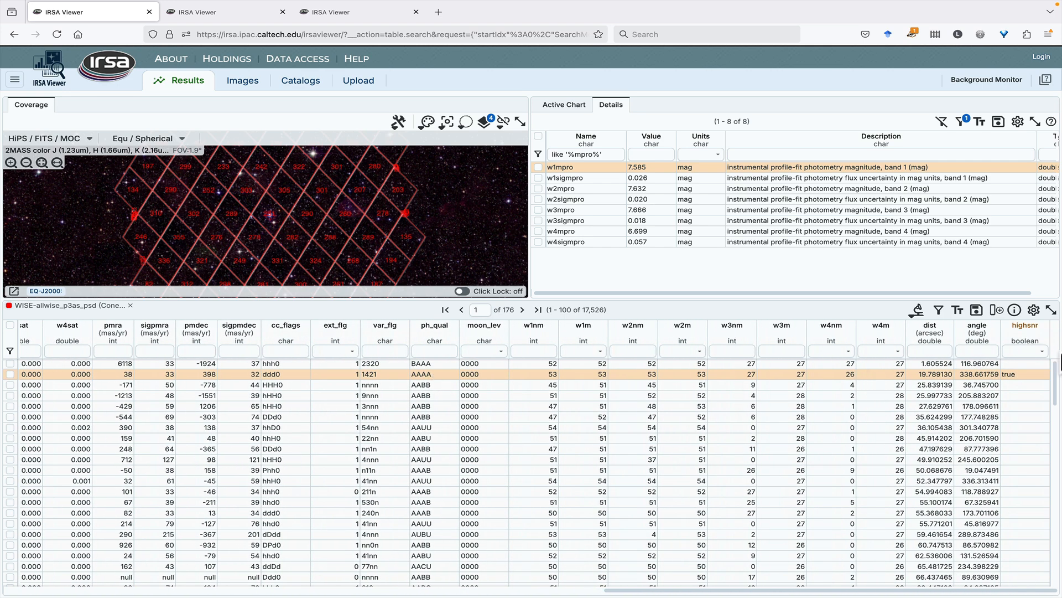
# Filter the catalog to the rows whose highsnr value is true.
pyautogui.click(1041, 351)
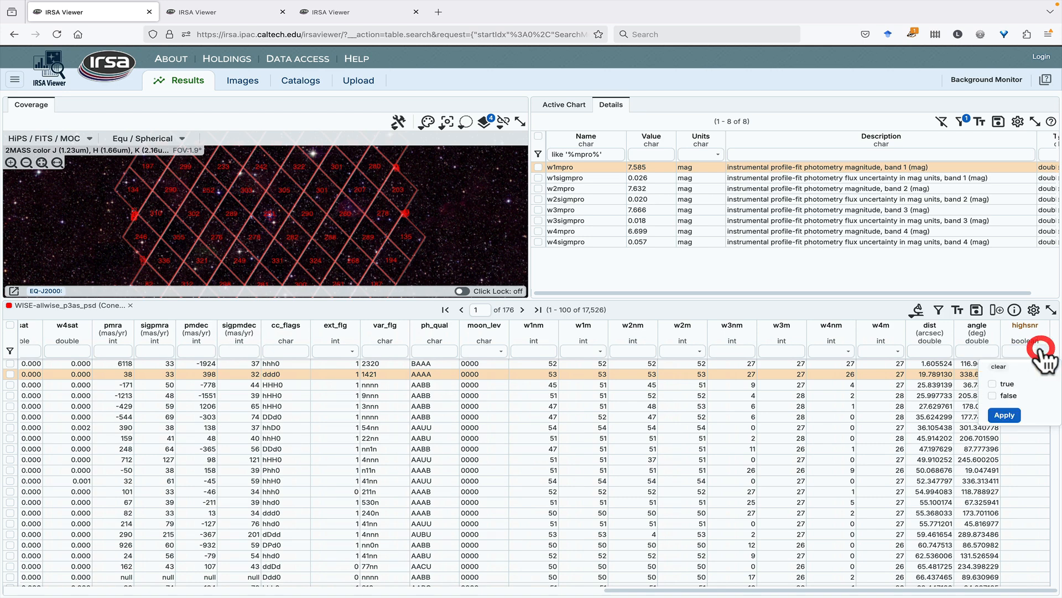
pyautogui.click(994, 384)
pyautogui.click(1009, 414)
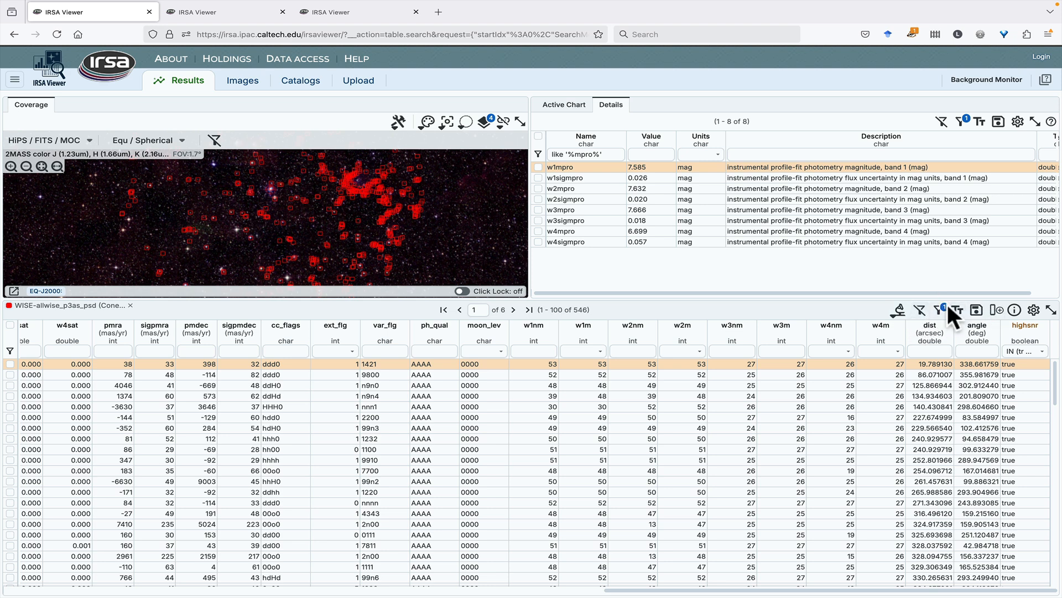
# Remove the filter from the WISE catalog table, view the table at full size, and return to the multi-pane layout.
pyautogui.click(921, 311)
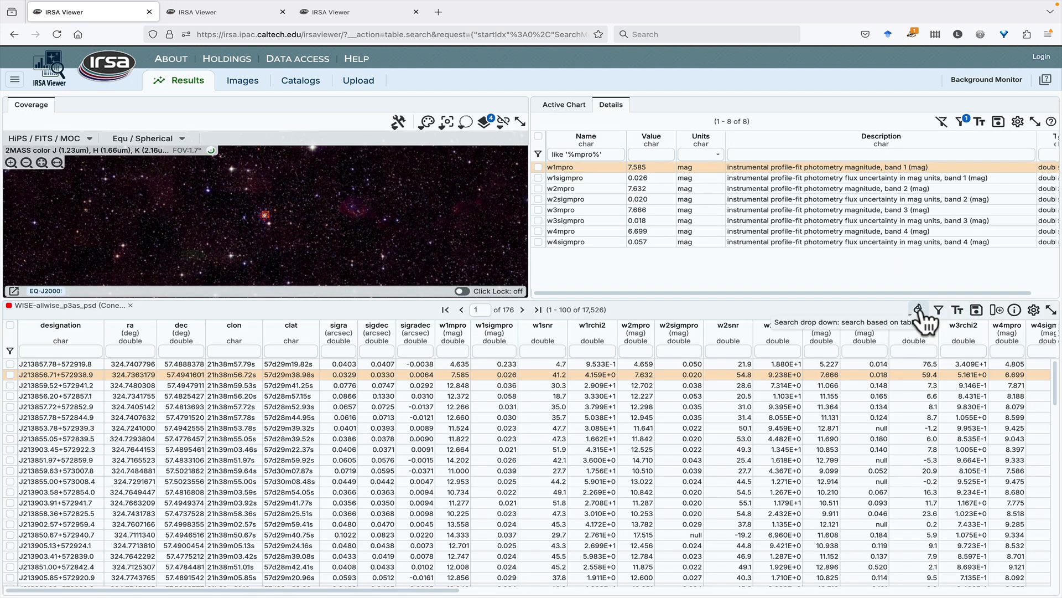
pyautogui.click(1050, 311)
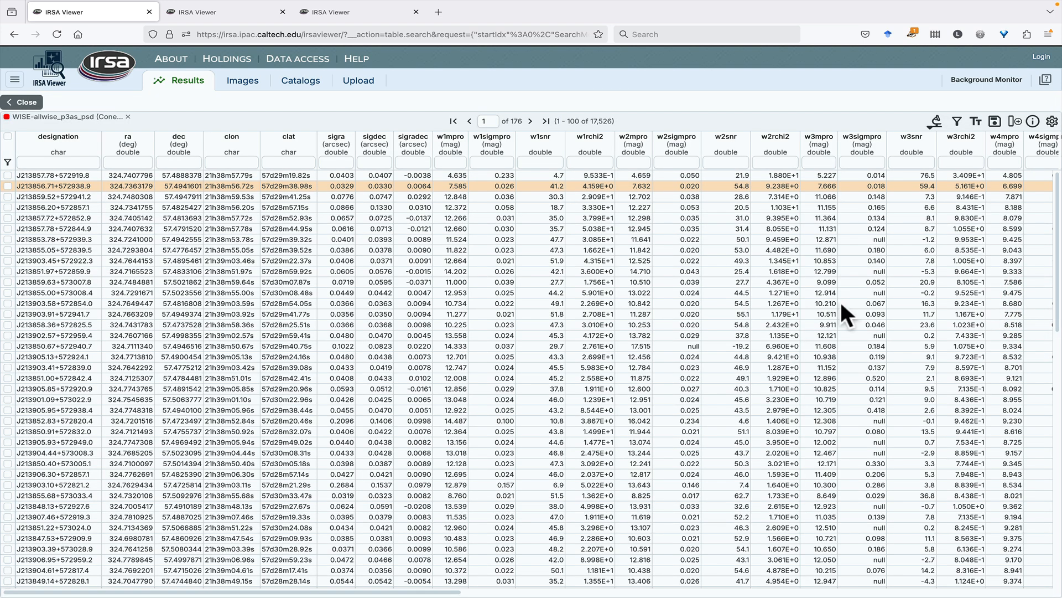
pyautogui.click(24, 102)
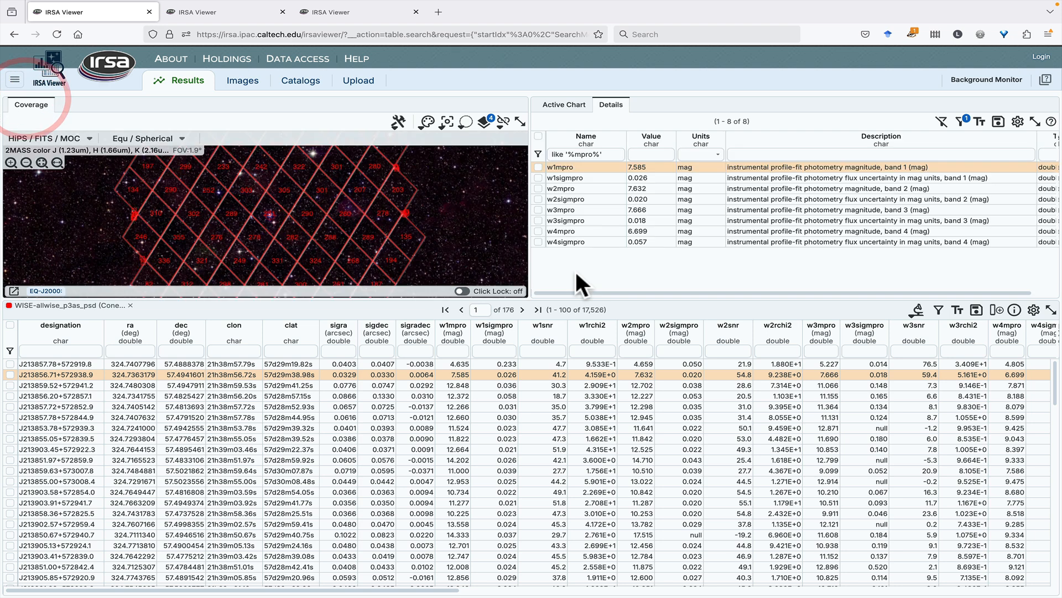
# Hide the nb, na, w1sat, w2sat, w3sat and w4sat columns in the WISE catalog's table options.
pyautogui.click(1033, 311)
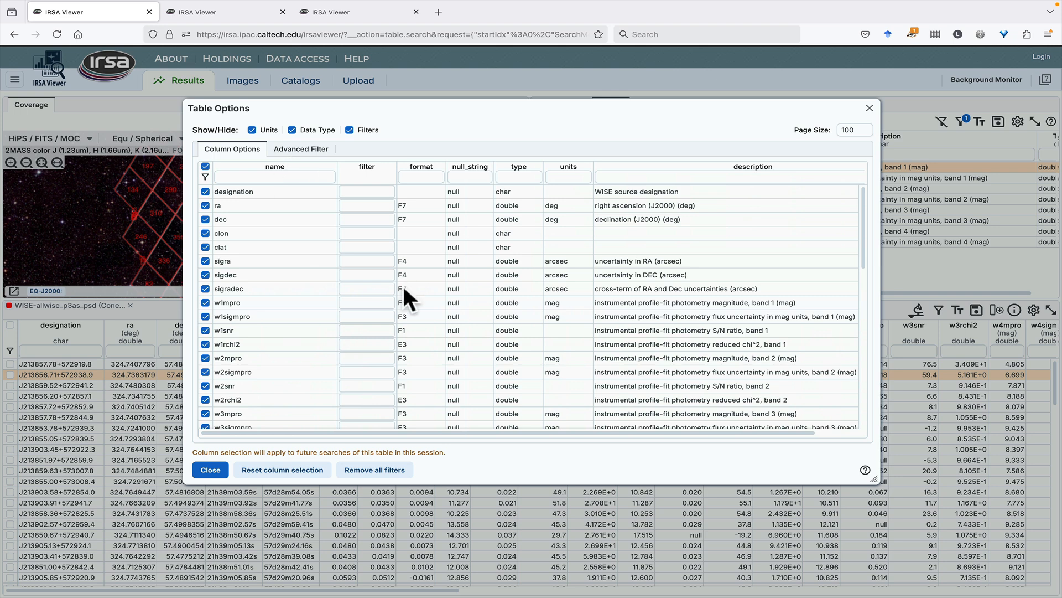
pyautogui.scroll(-3, 391, 302)
pyautogui.scroll(-4, 391, 302)
pyautogui.scroll(4, 718, 199)
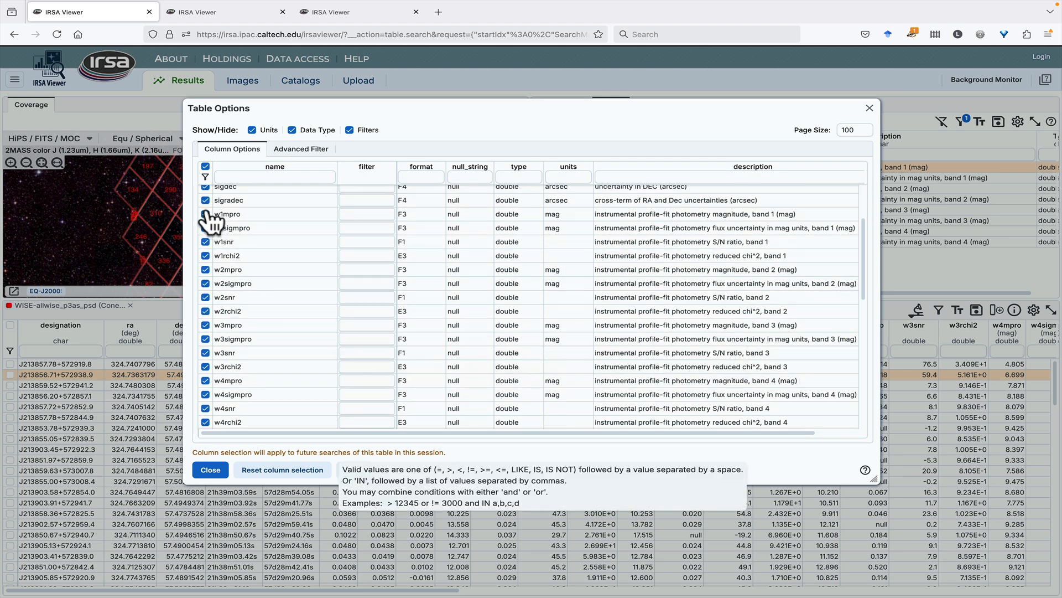
pyautogui.scroll(-4, 227, 289)
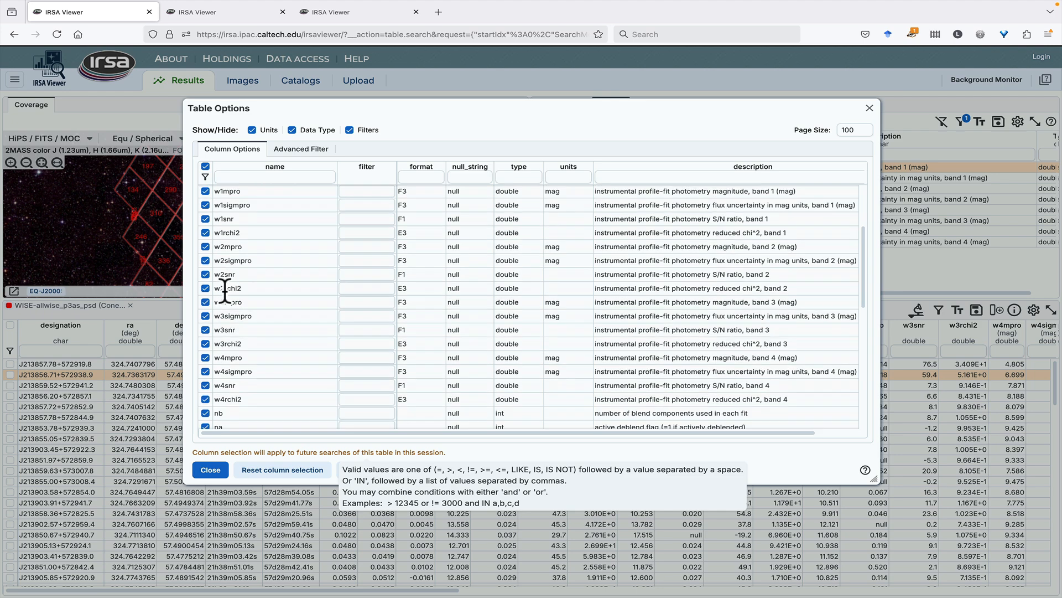
pyautogui.scroll(-3, 224, 291)
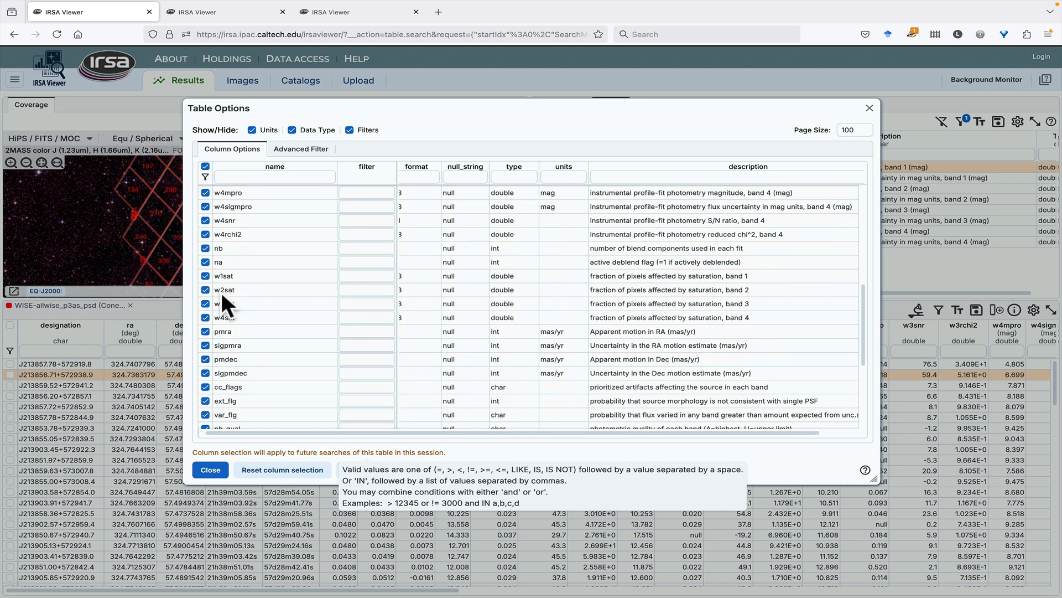
pyautogui.click(205, 248)
pyautogui.click(205, 261)
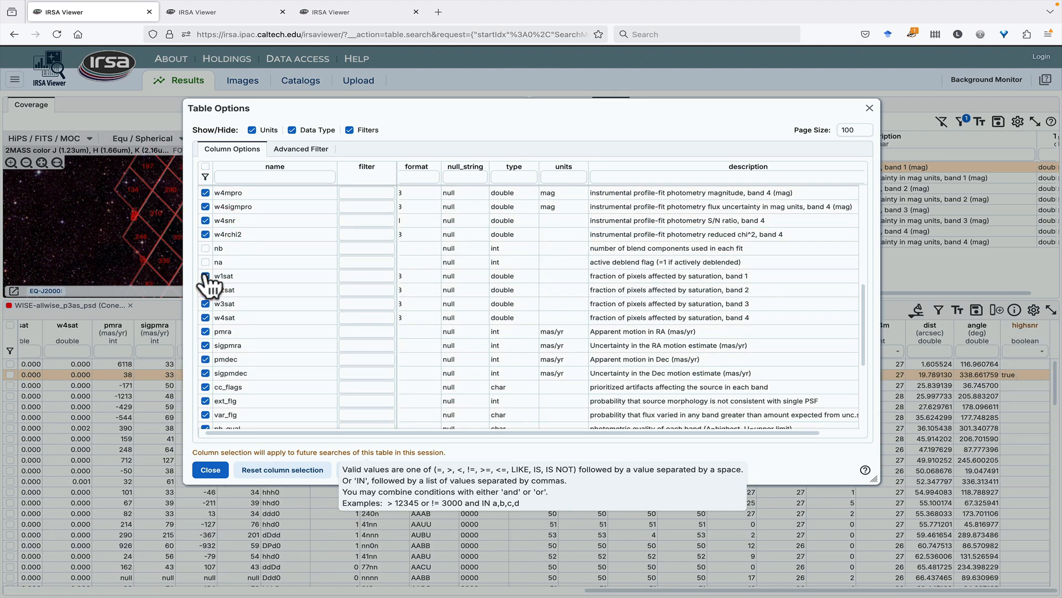
pyautogui.click(205, 276)
pyautogui.click(206, 290)
pyautogui.click(205, 303)
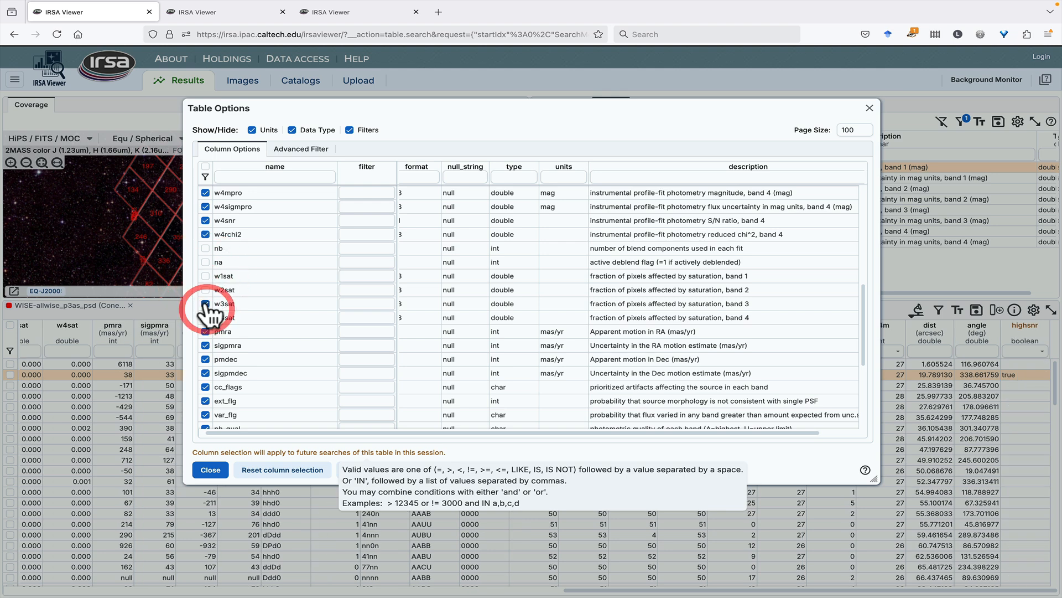
pyautogui.click(206, 318)
# Hide the proper-motion columns pmra, sigpmra, pmdec and sigpmdec and look back through the column list.
pyautogui.click(205, 331)
pyautogui.click(205, 345)
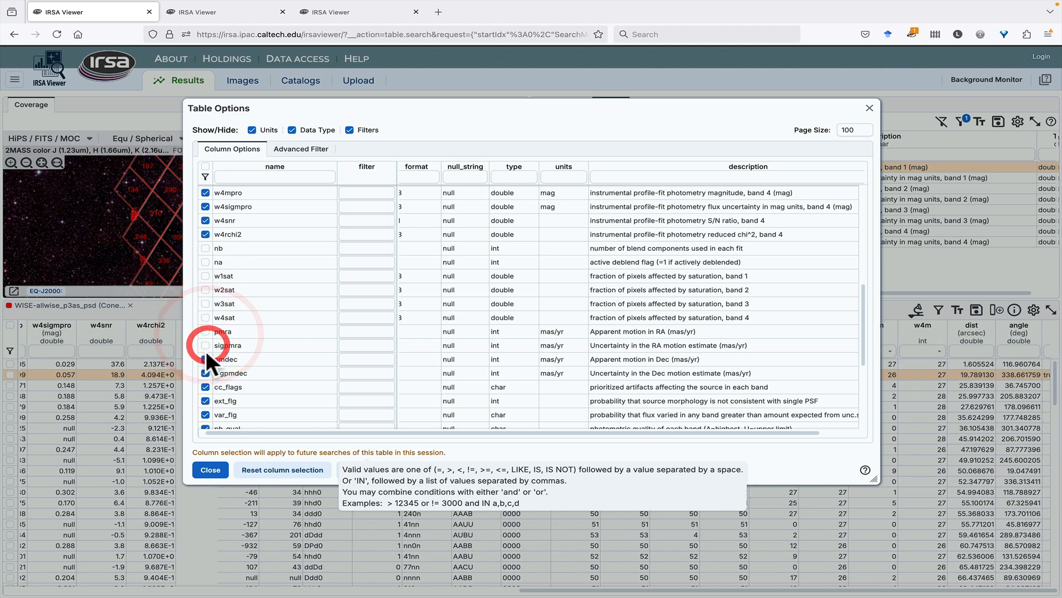
pyautogui.click(205, 359)
pyautogui.click(206, 375)
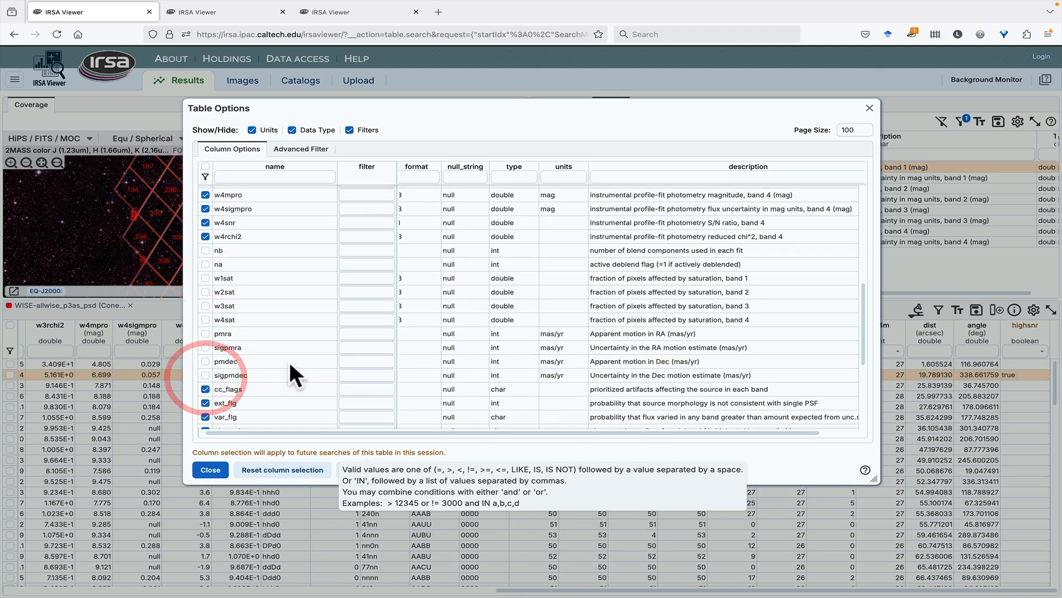
pyautogui.scroll(-2, 289, 365)
pyautogui.scroll(4, 289, 364)
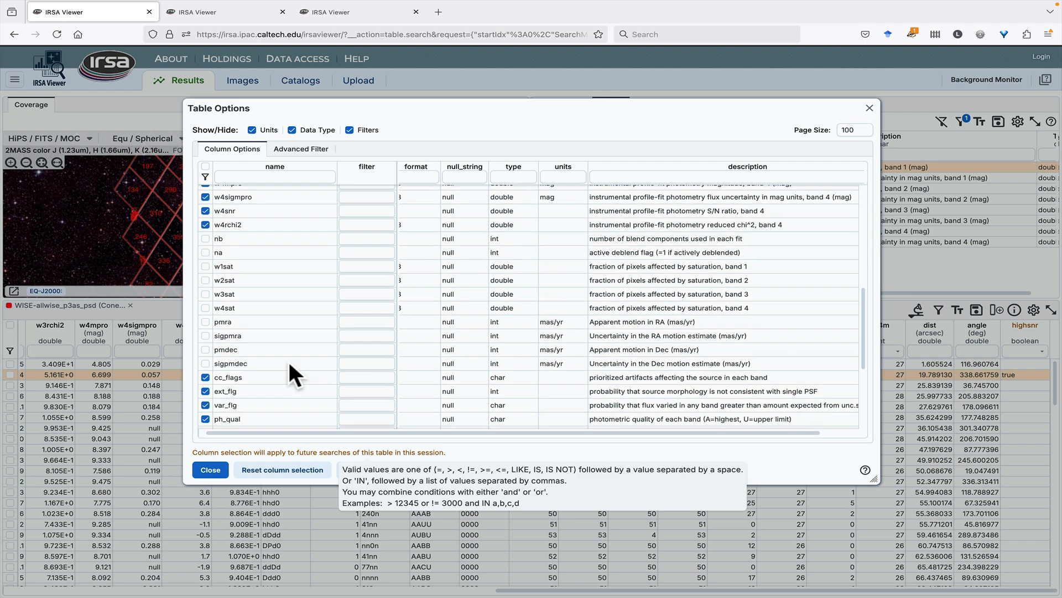
pyautogui.scroll(6, 354, 264)
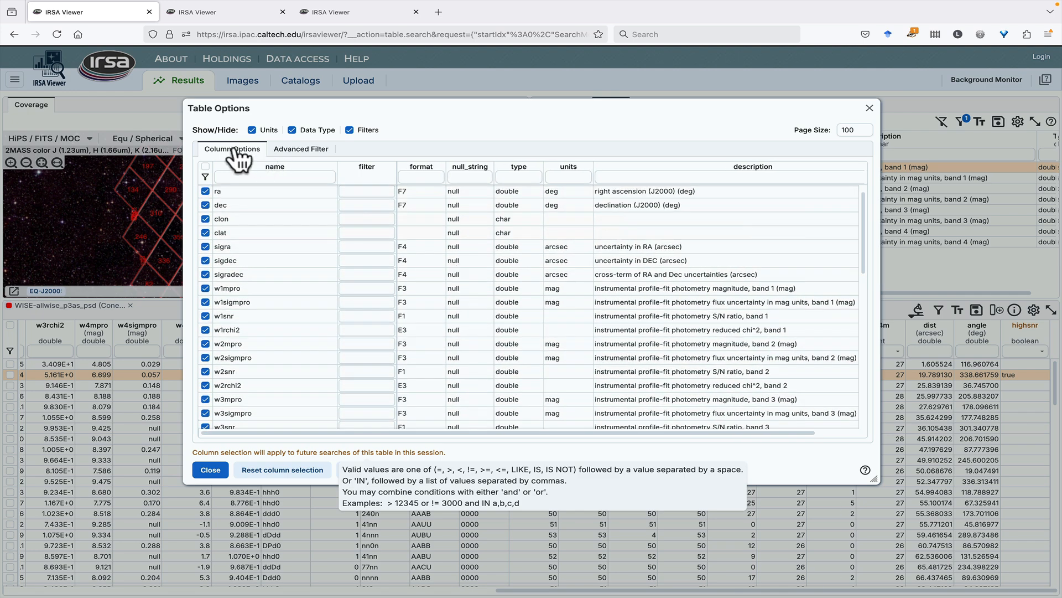
# Try turning the table's Units, Data Type and Filters header rows off and on again.
pyautogui.click(249, 132)
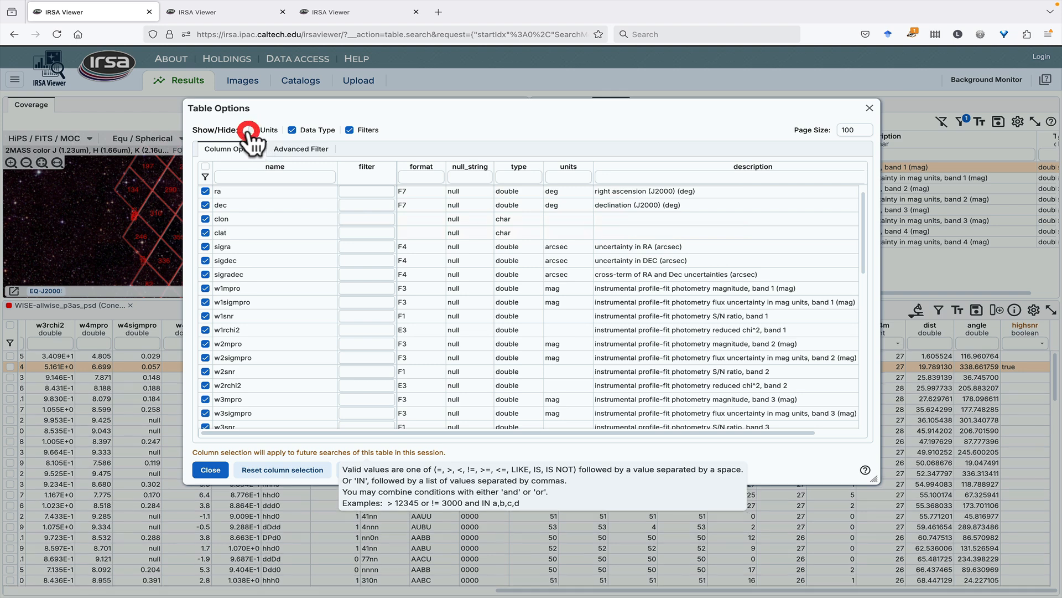
pyautogui.click(249, 131)
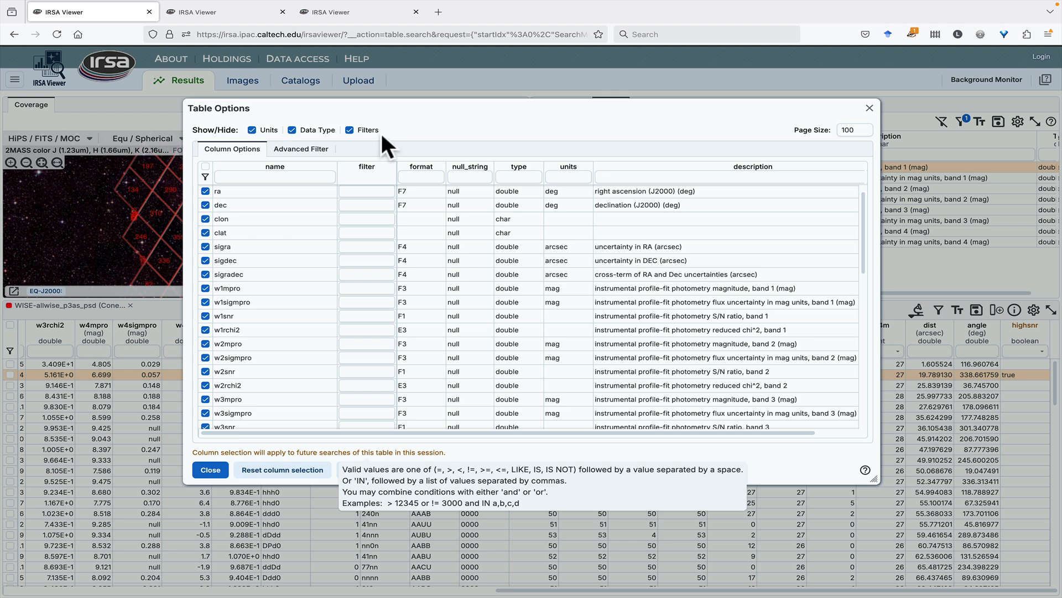
pyautogui.click(292, 131)
pyautogui.click(292, 131)
pyautogui.click(252, 130)
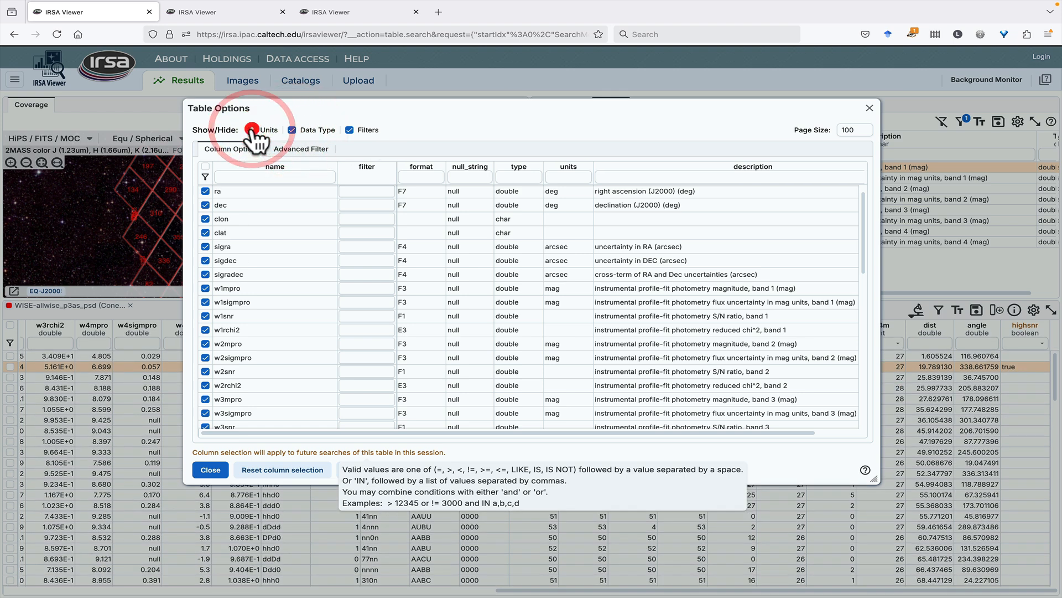
pyautogui.click(252, 130)
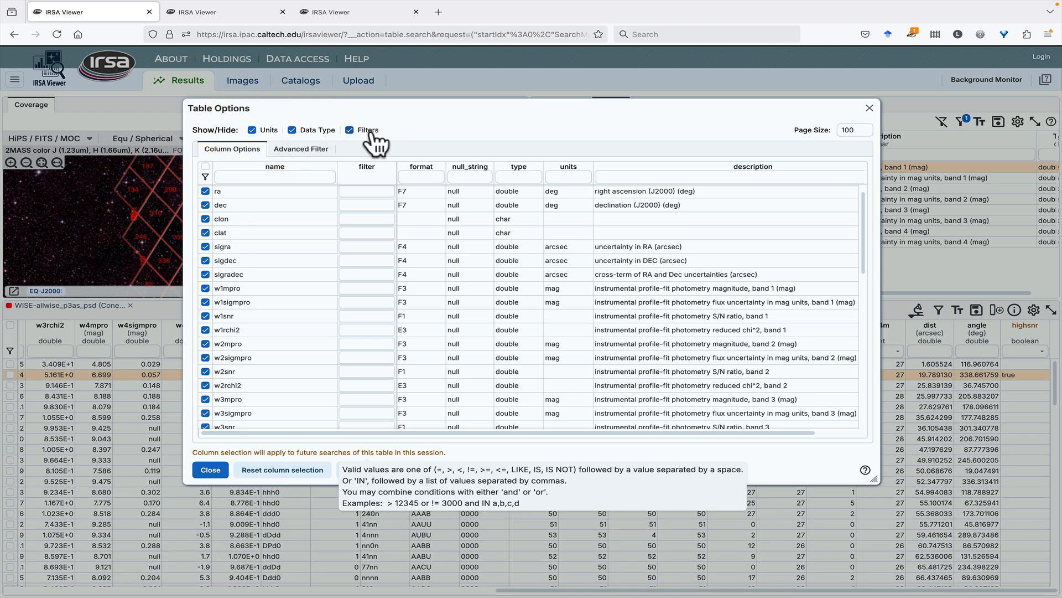
pyautogui.click(349, 131)
pyautogui.click(349, 130)
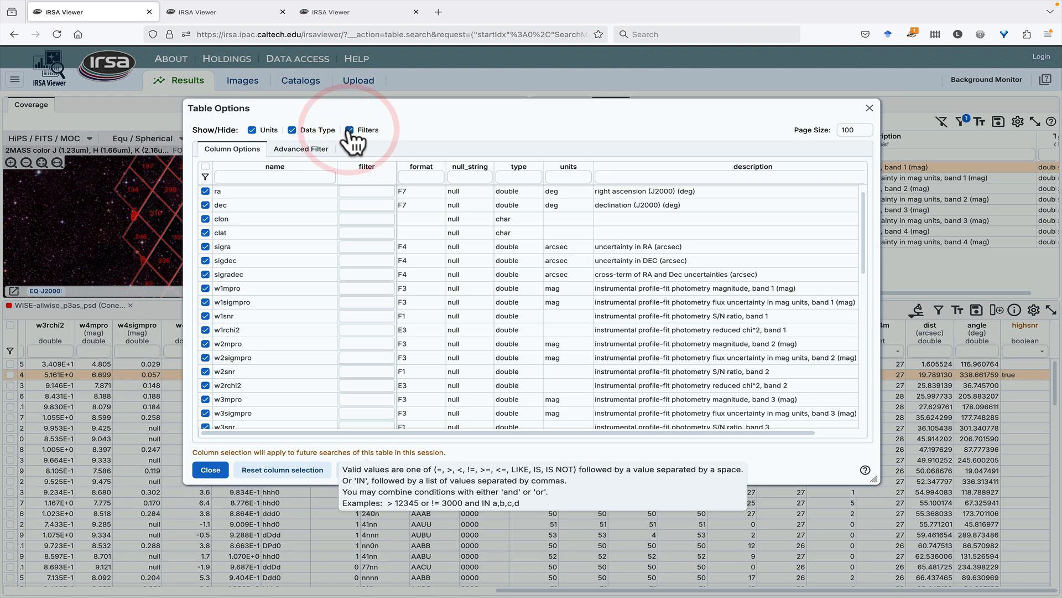
# Examine the advanced SQL filter's column list and usage notes, and close the table options.
pyautogui.click(309, 149)
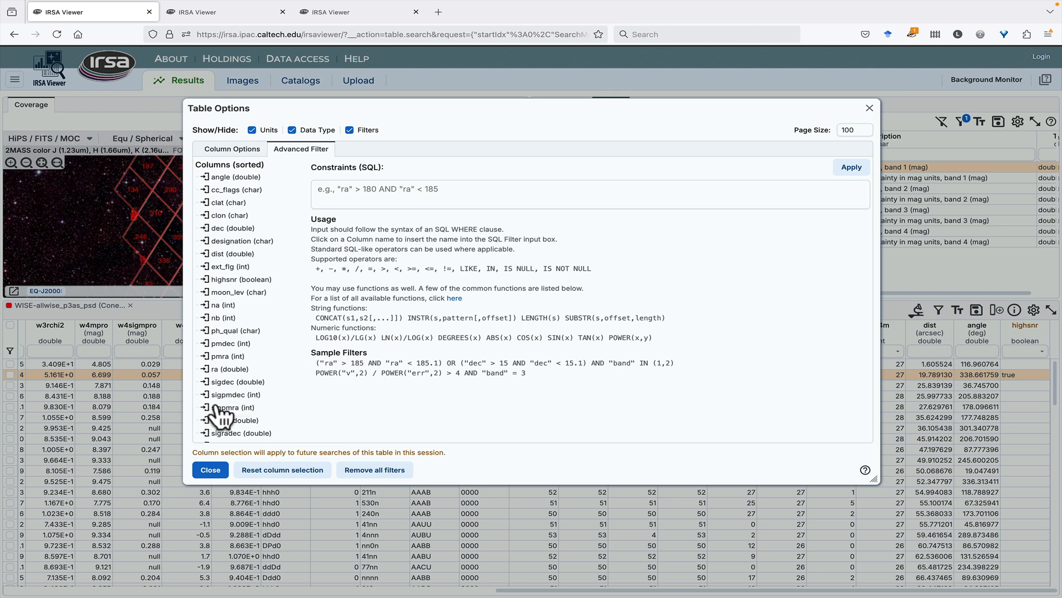
pyautogui.click(870, 108)
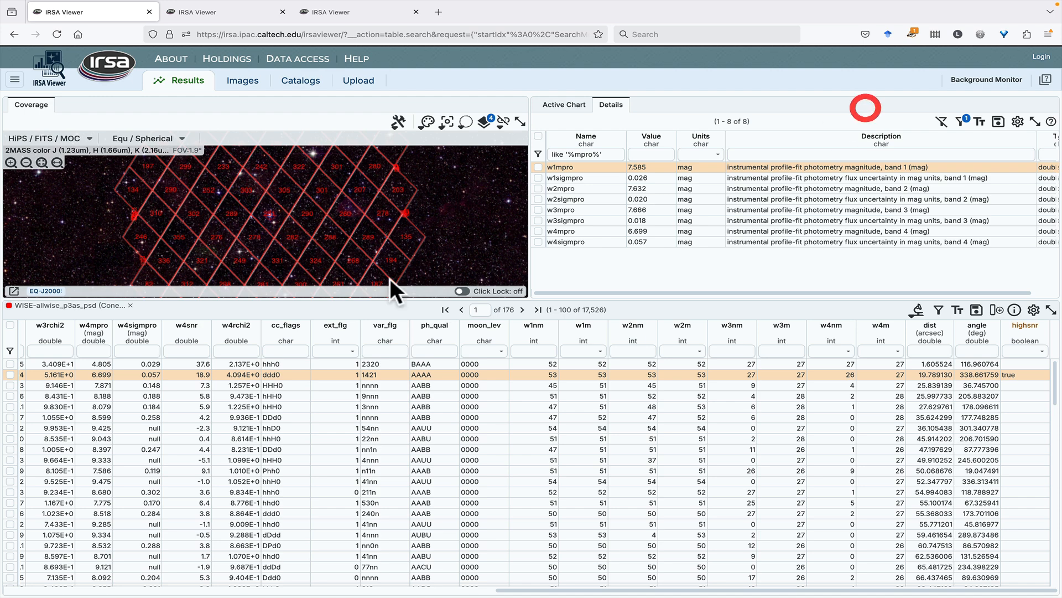
# Filter the WISE catalog to sources with w1snr > 10 and w2snr > 10.
pyautogui.hscroll(-10, 269, 347)
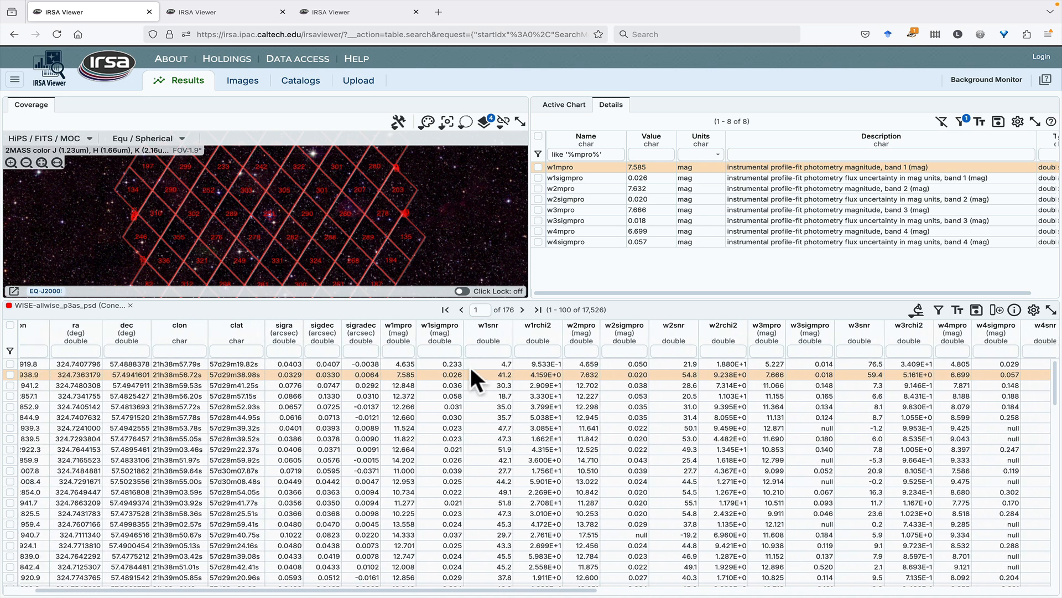
pyautogui.click(450, 351)
pyautogui.write('>10')
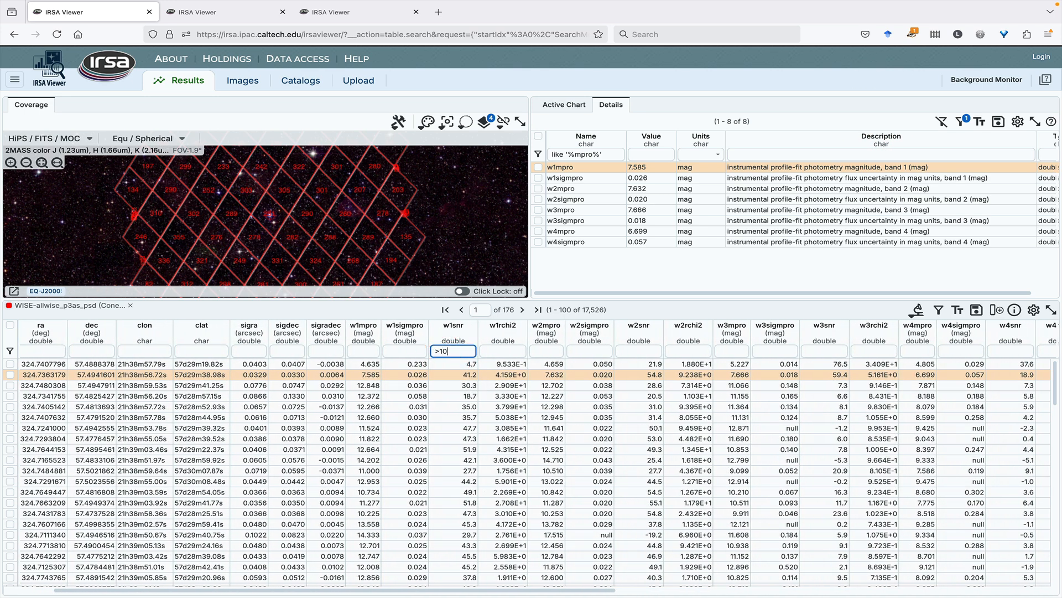
pyautogui.press('Return')
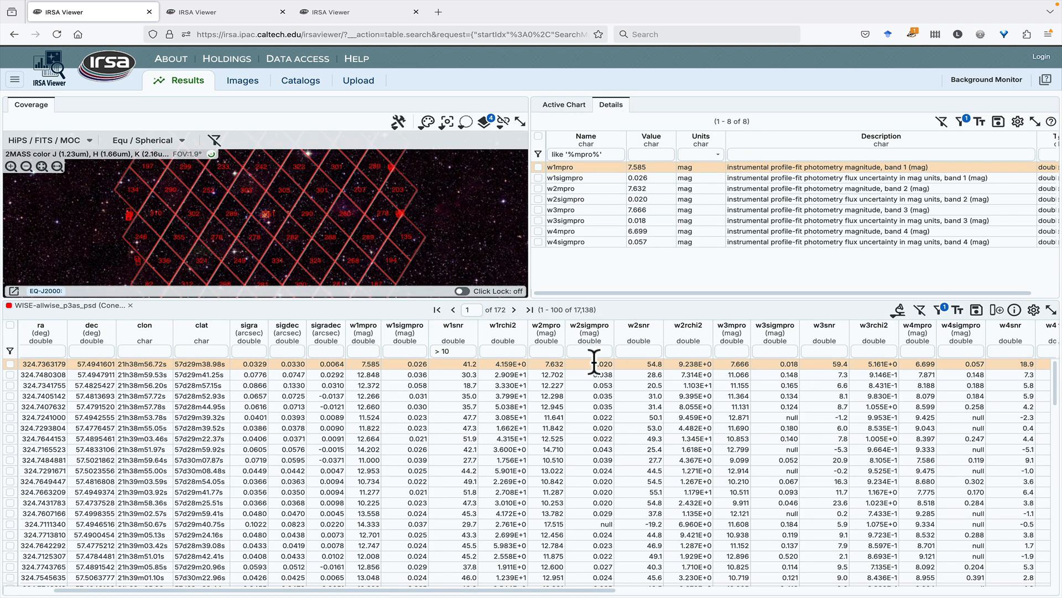
pyautogui.click(633, 353)
pyautogui.write('>10')
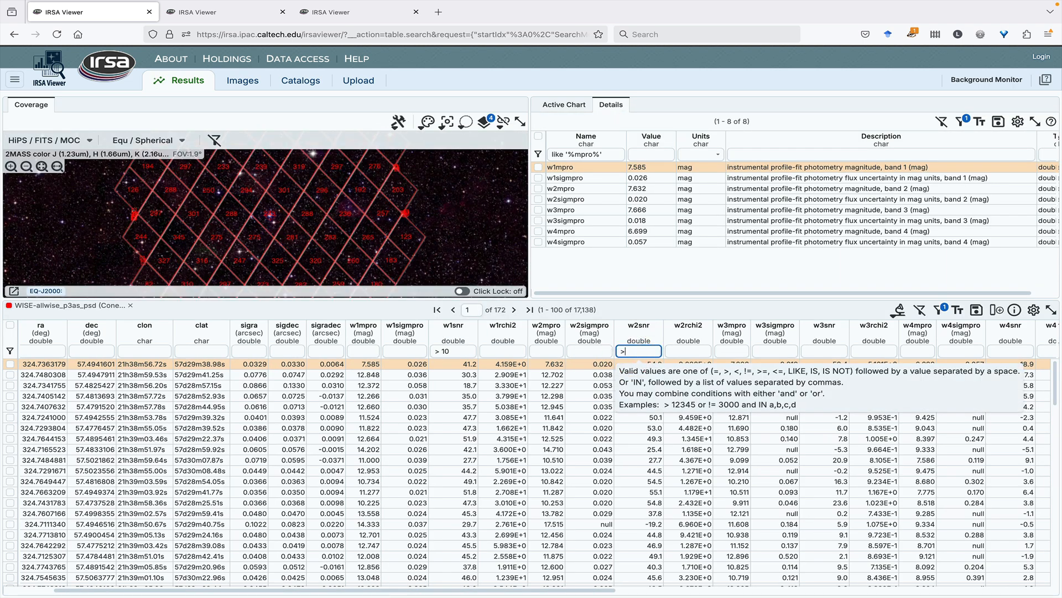
pyautogui.press('Return')
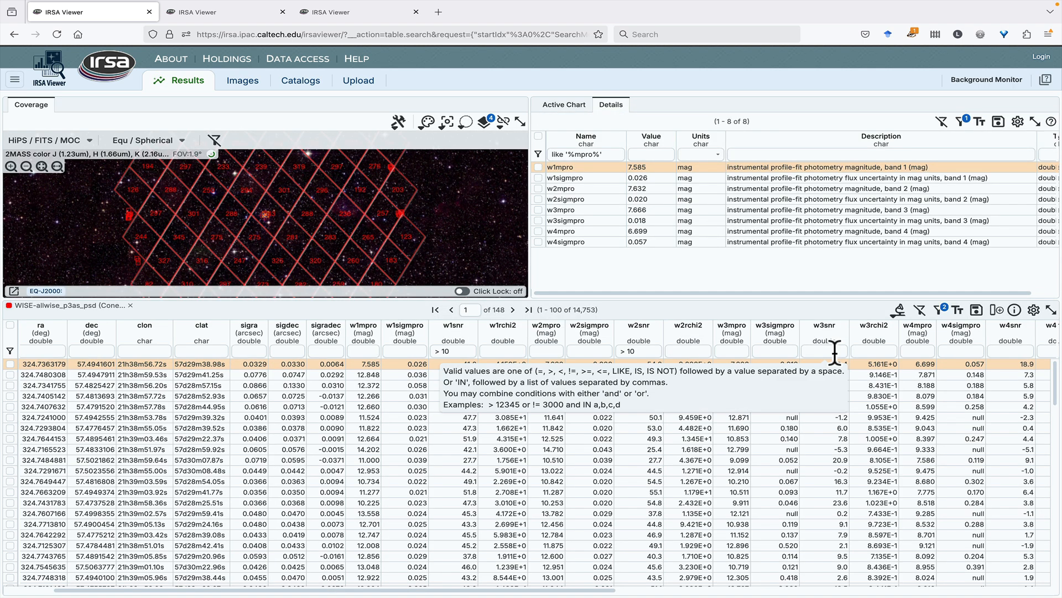
# Copy the table's current SQL filter constraints from the advanced filter options and close the dialog.
pyautogui.click(1033, 309)
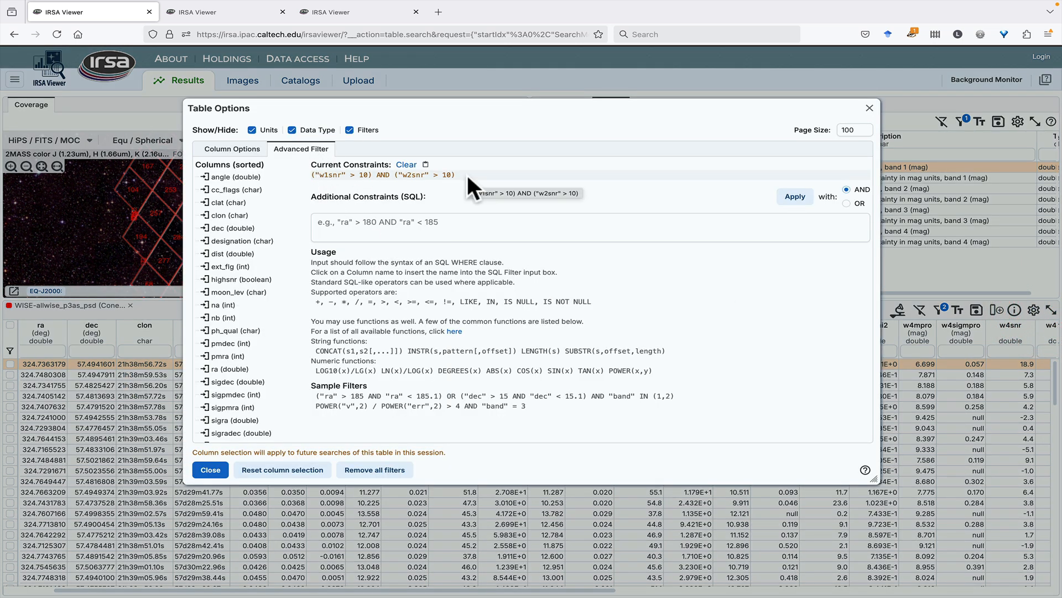
pyautogui.click(426, 164)
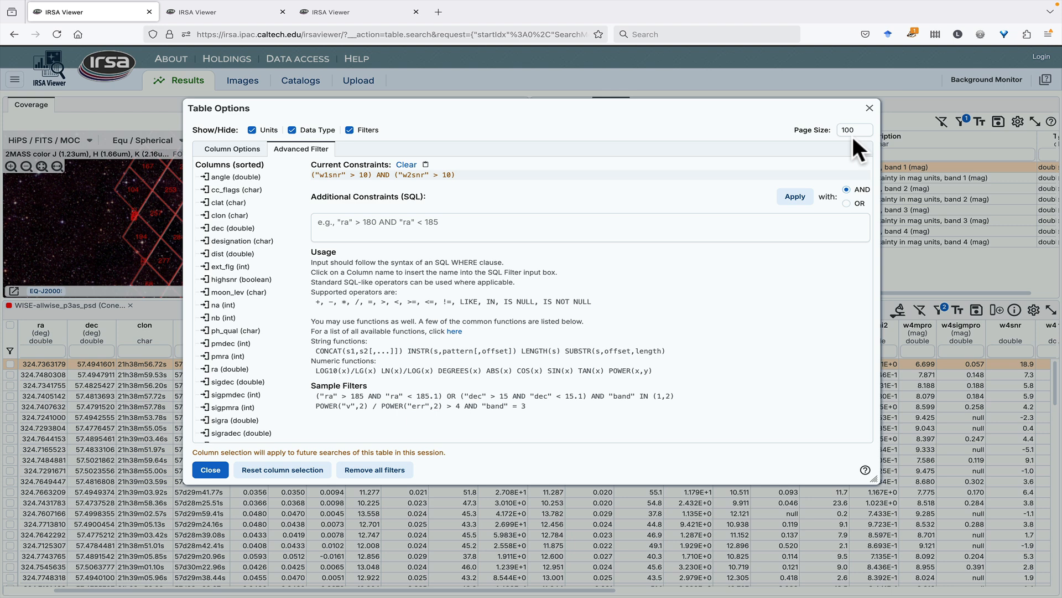
pyautogui.click(869, 108)
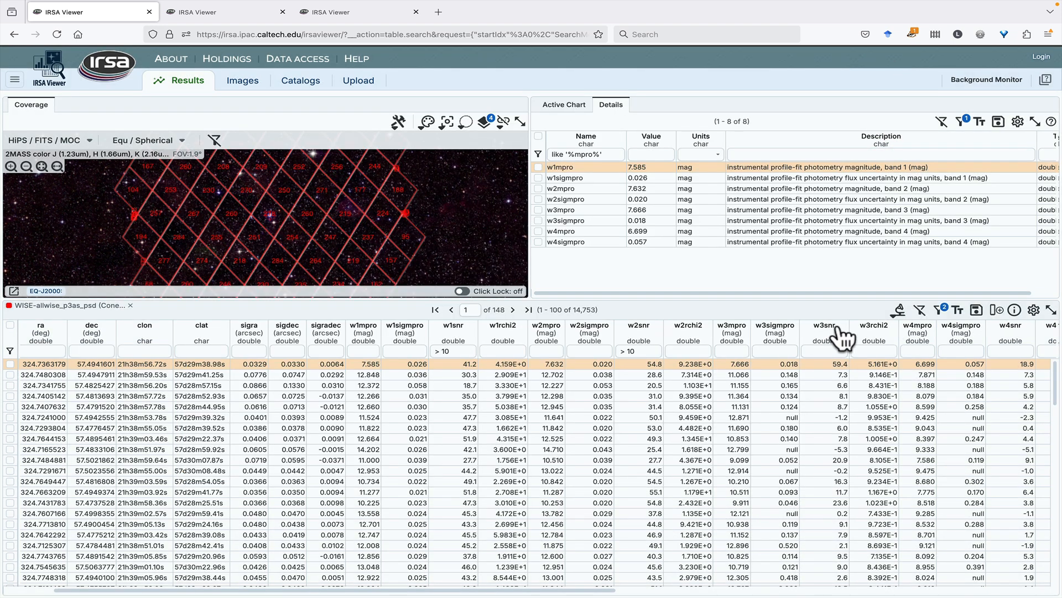
# Copy the service URL from the table's job info, look over the table metadata, and close the information dialog.
pyautogui.click(1014, 311)
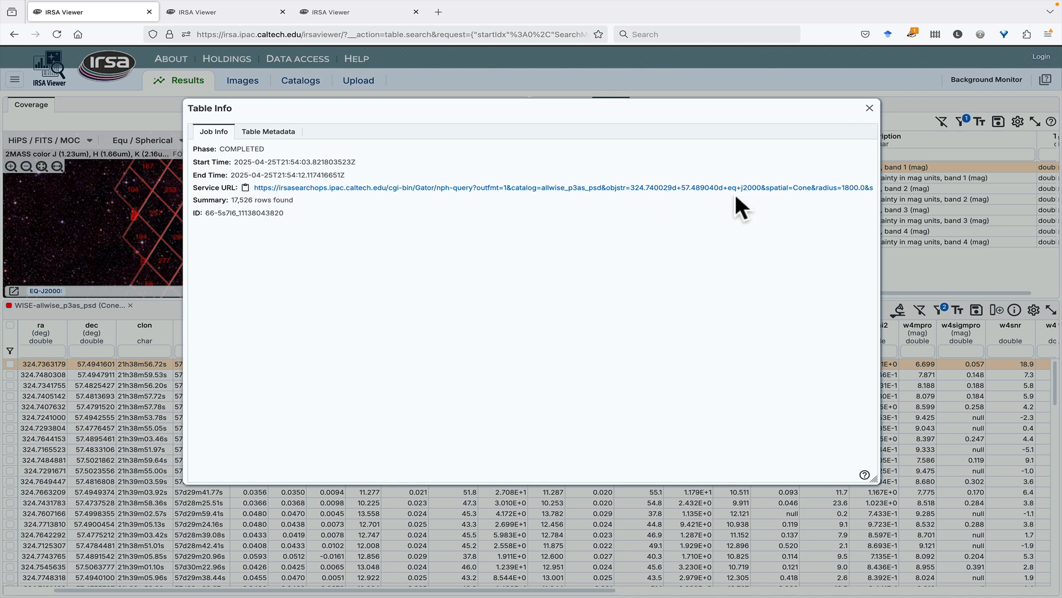
pyautogui.click(245, 188)
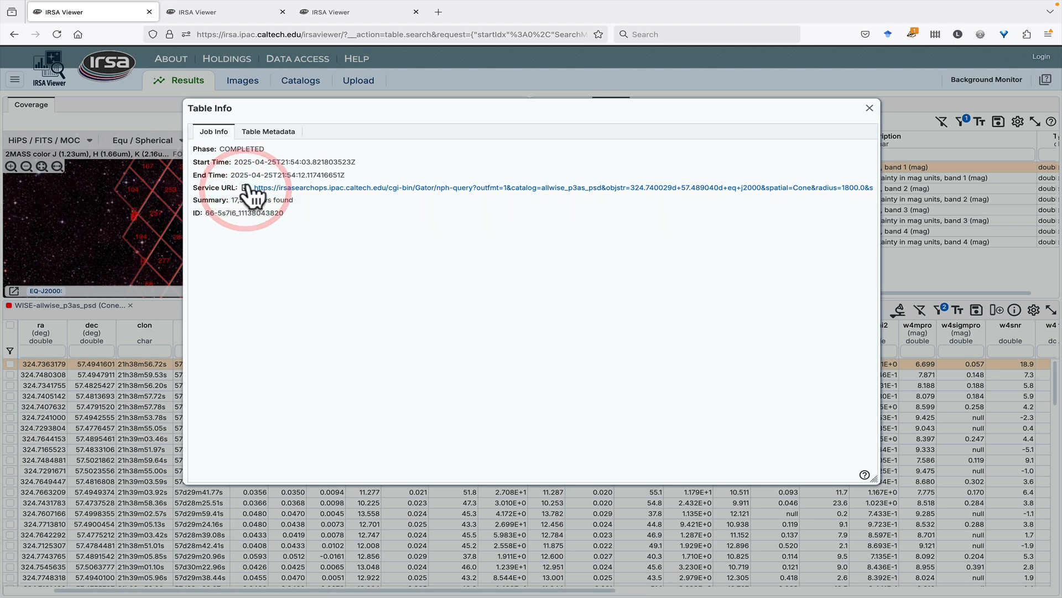
pyautogui.click(267, 133)
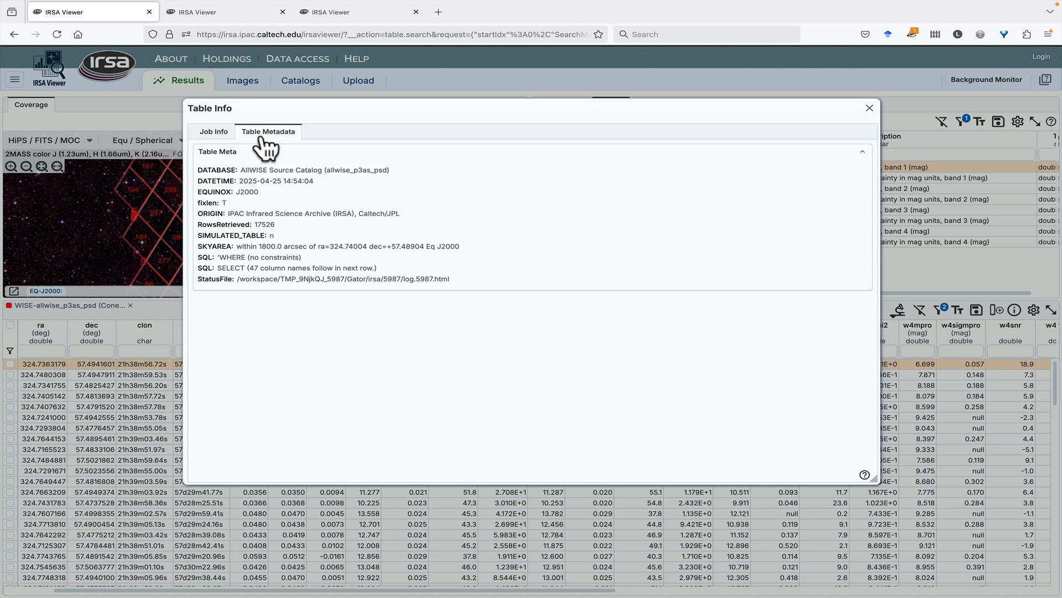
pyautogui.click(869, 108)
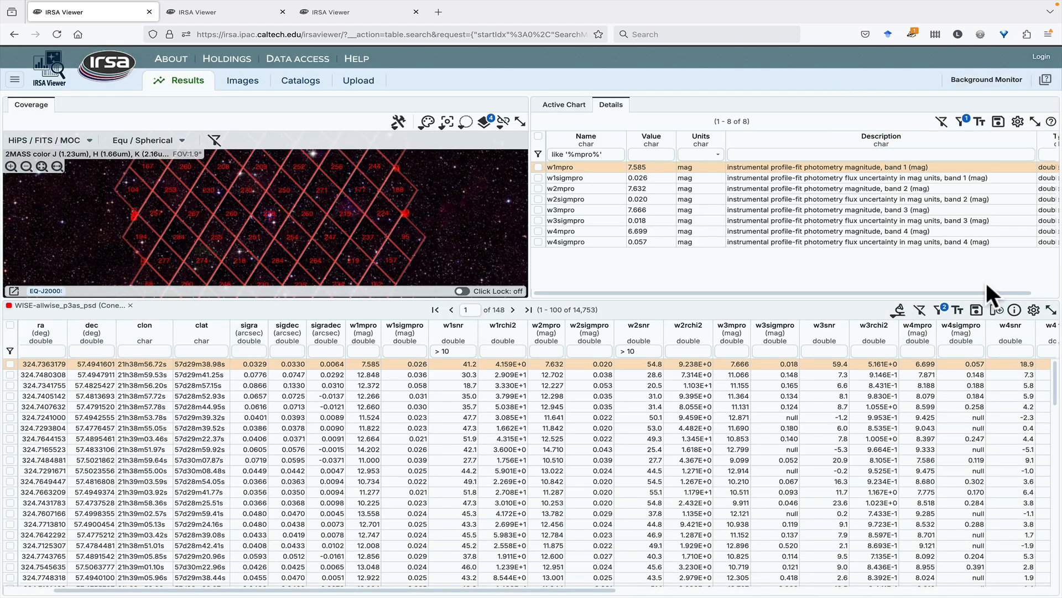
# Start a new catalog column named w1mw2 in expression mode, computed as w1mpro-w2mpro.
pyautogui.click(997, 310)
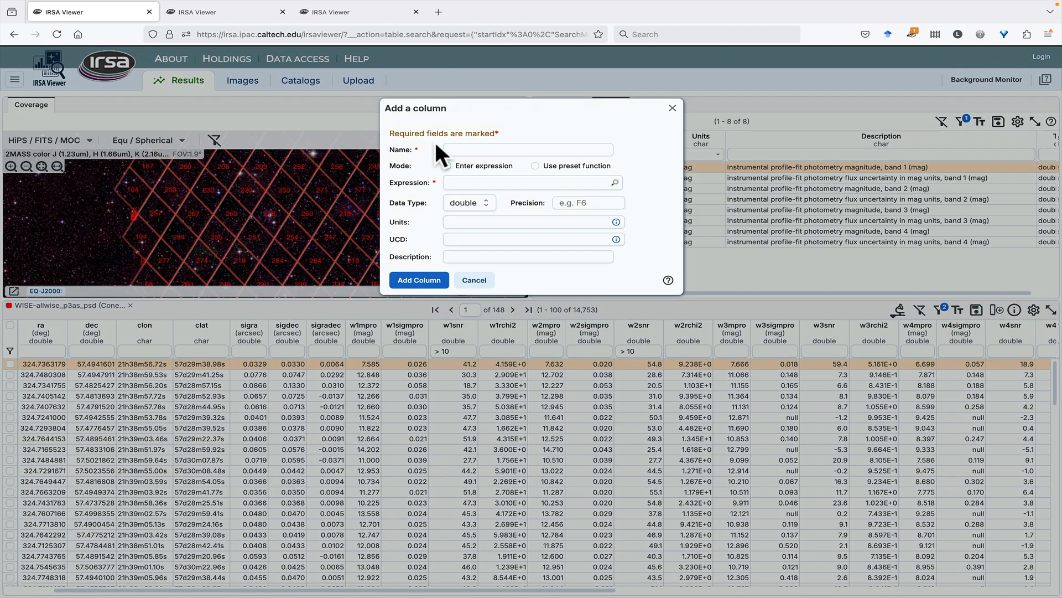
pyautogui.click(535, 166)
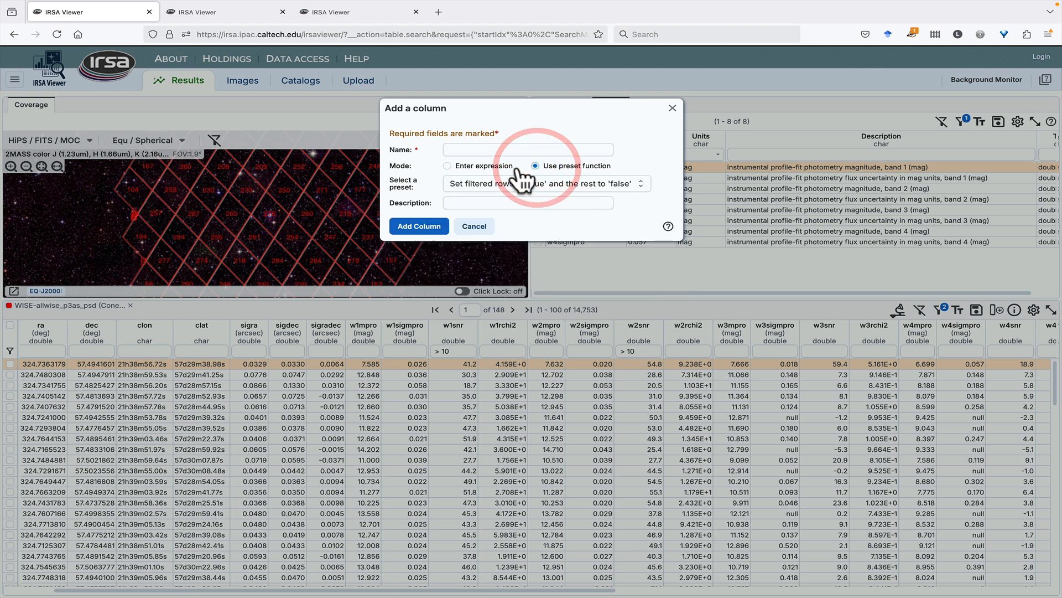
pyautogui.click(448, 166)
pyautogui.click(479, 150)
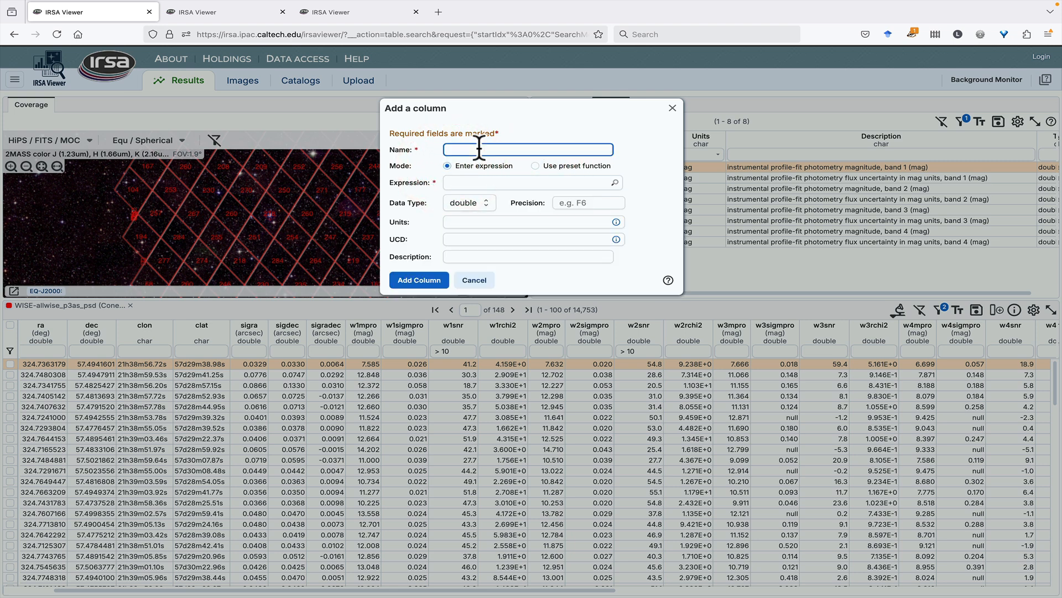
pyautogui.click(479, 148)
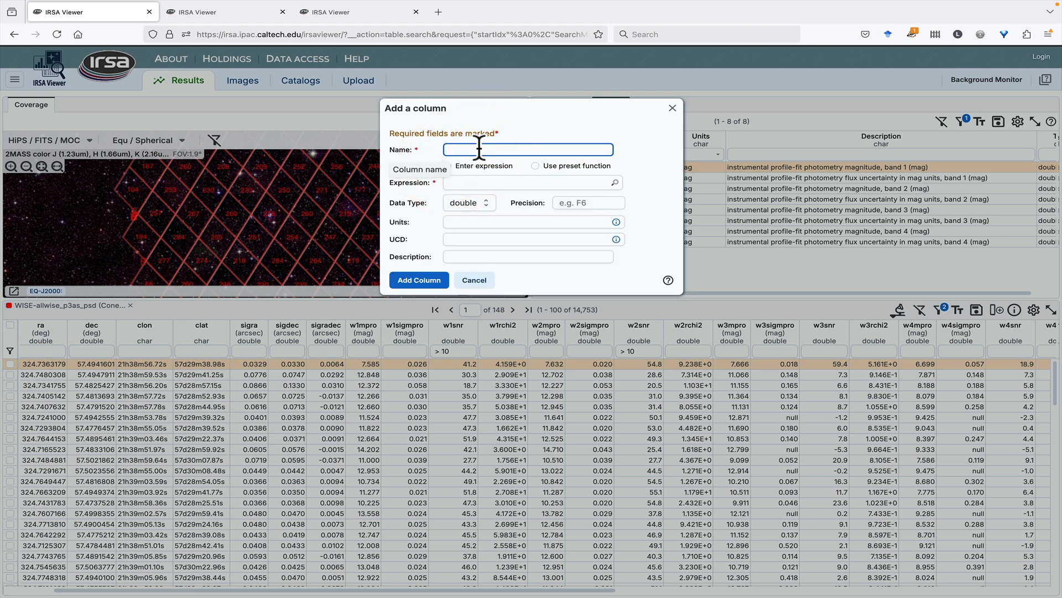
pyautogui.write('w1mw2')
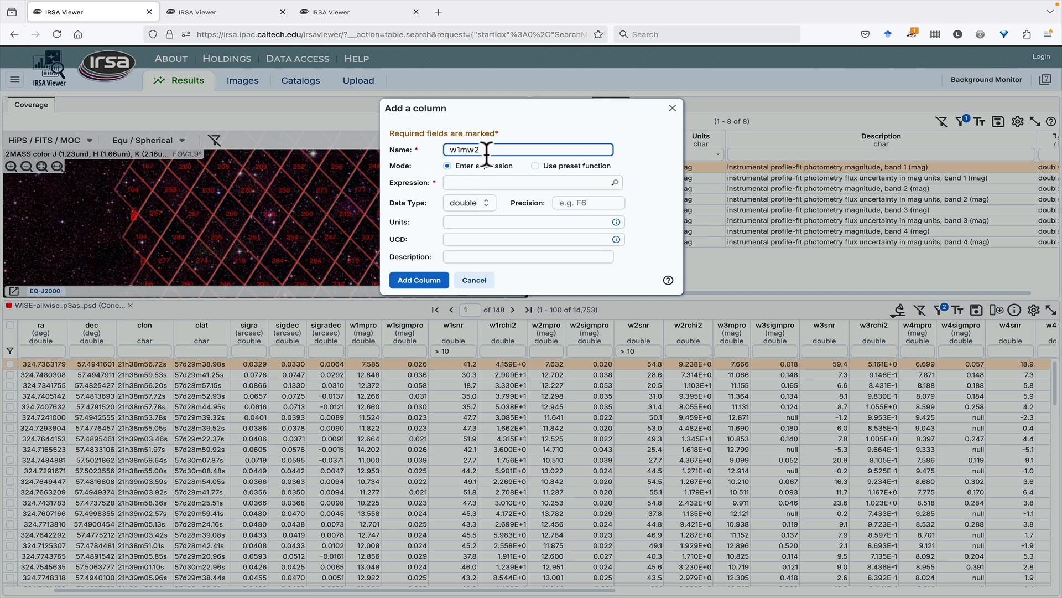
pyautogui.click(469, 181)
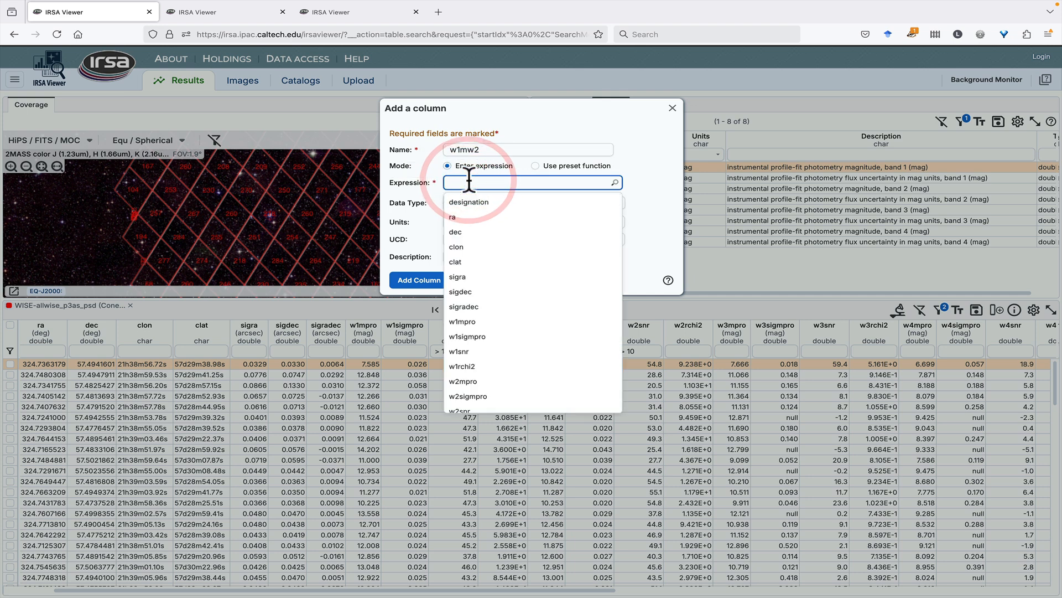
pyautogui.write('w1mpro-')
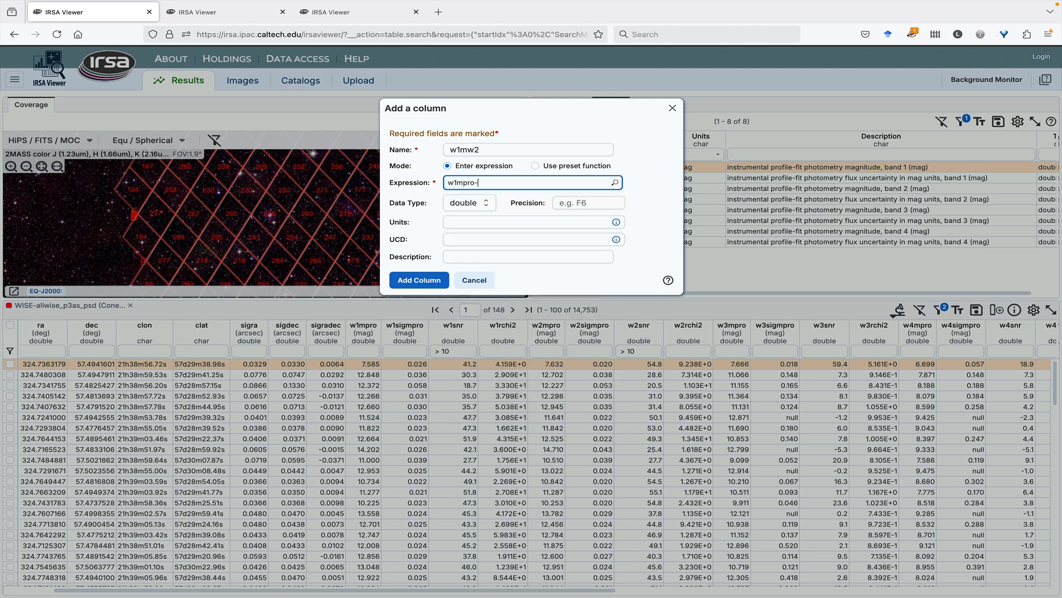
pyautogui.write('w2mpro')
# Set the new column's precision to f3 and its units to mag, and add it to the table.
pyautogui.click(570, 205)
pyautogui.write('f3')
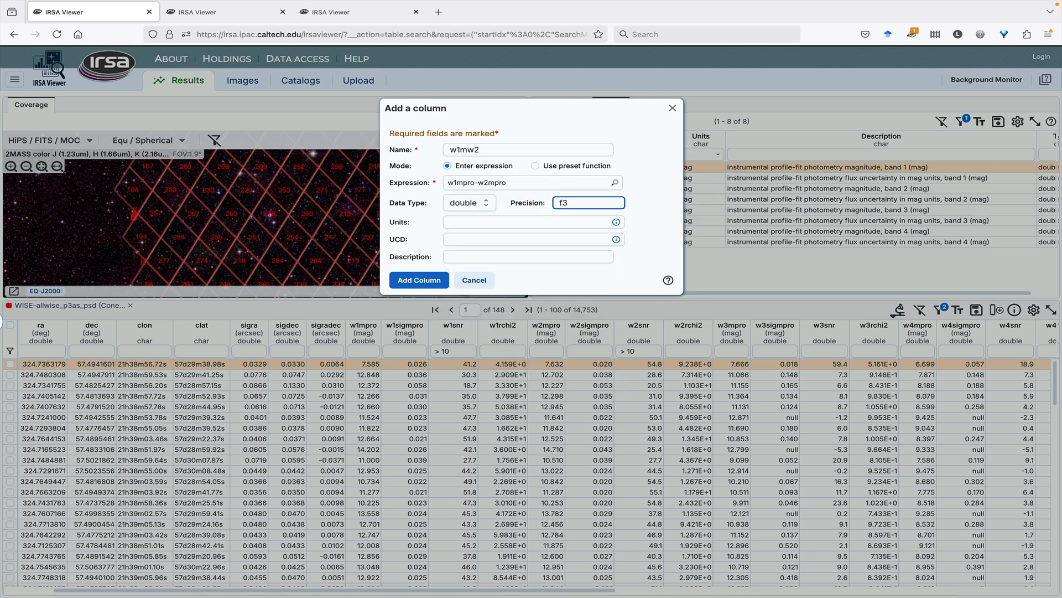
pyautogui.click(473, 222)
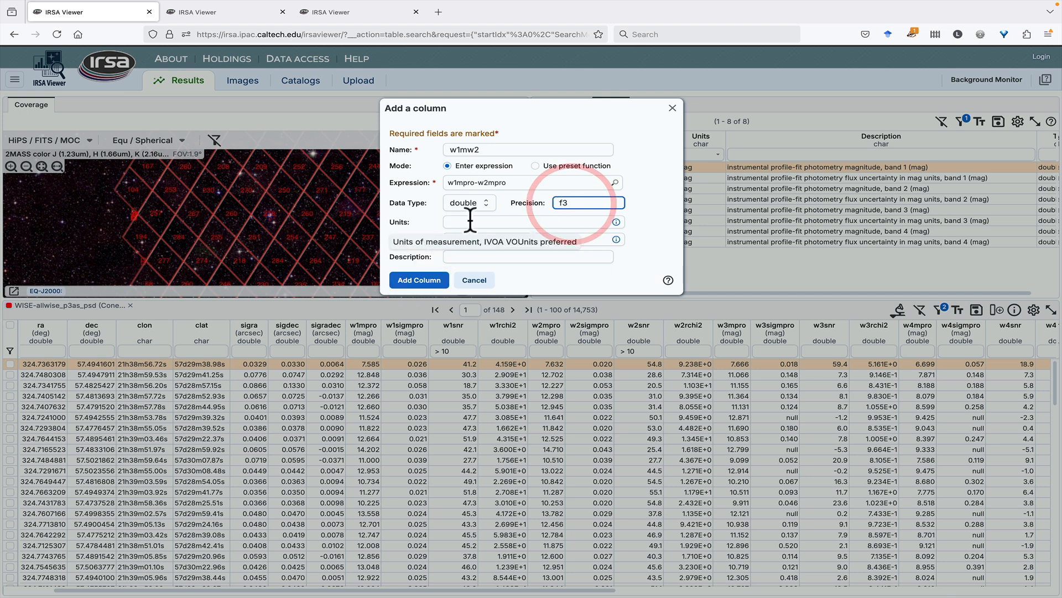
pyautogui.write('mag')
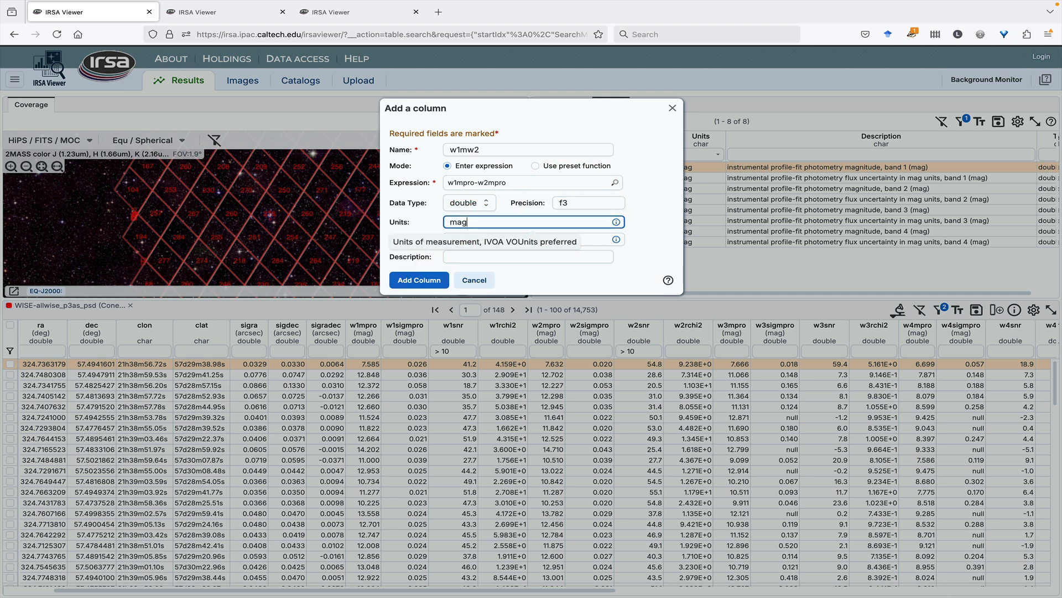
pyautogui.click(408, 281)
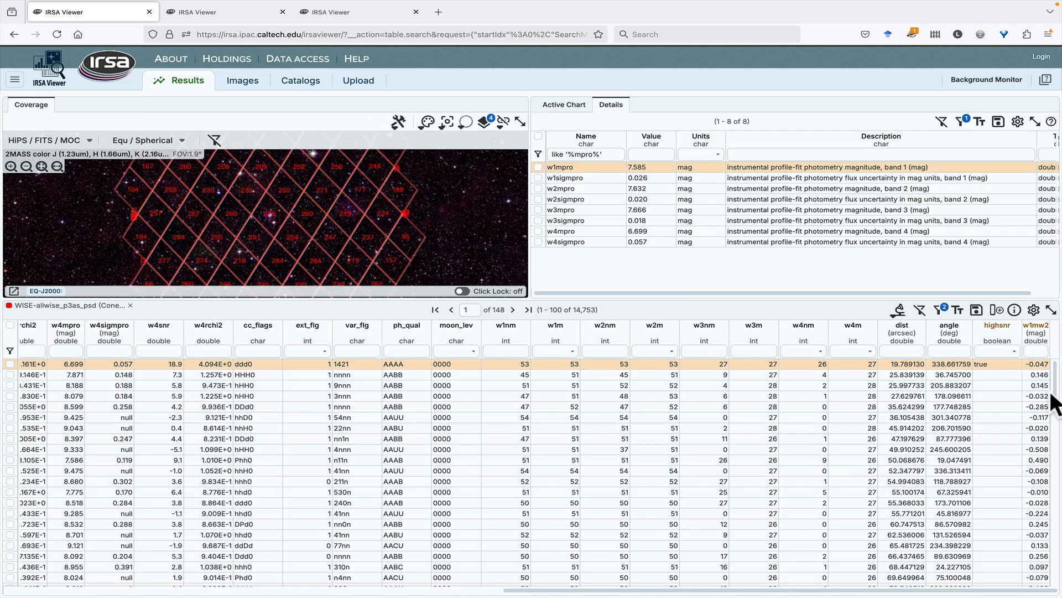
# Examine the catalog's save options and available file formats, check the highsnr column's description, and cancel saving.
pyautogui.click(976, 310)
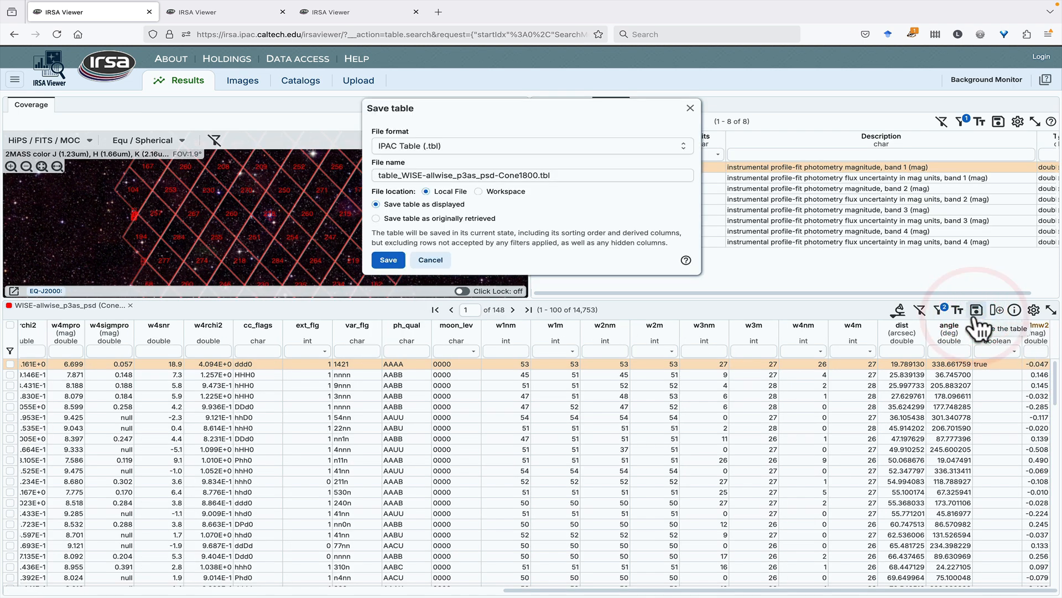
pyautogui.click(455, 146)
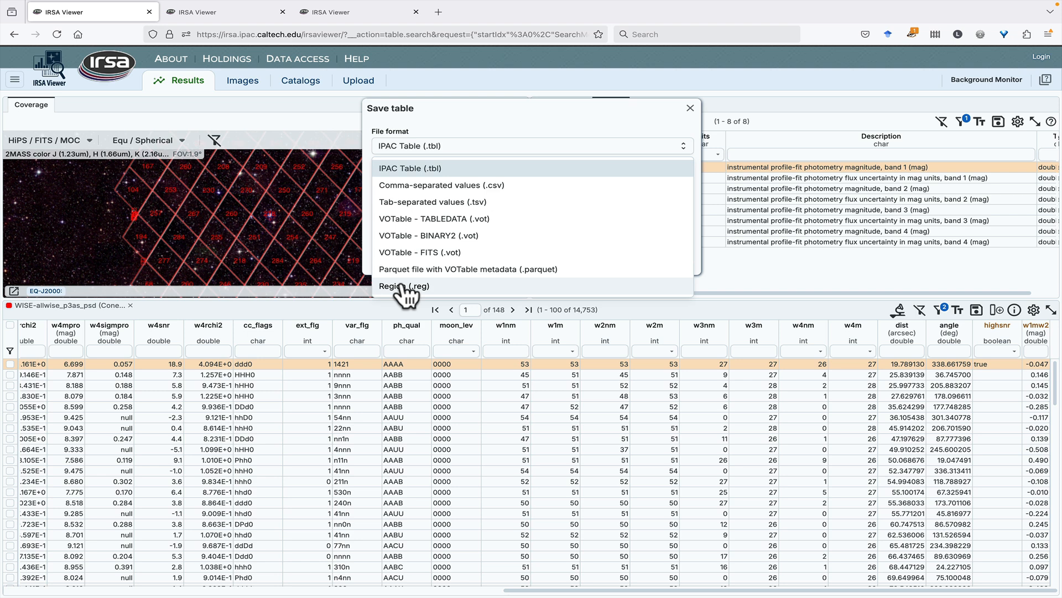
pyautogui.click(481, 116)
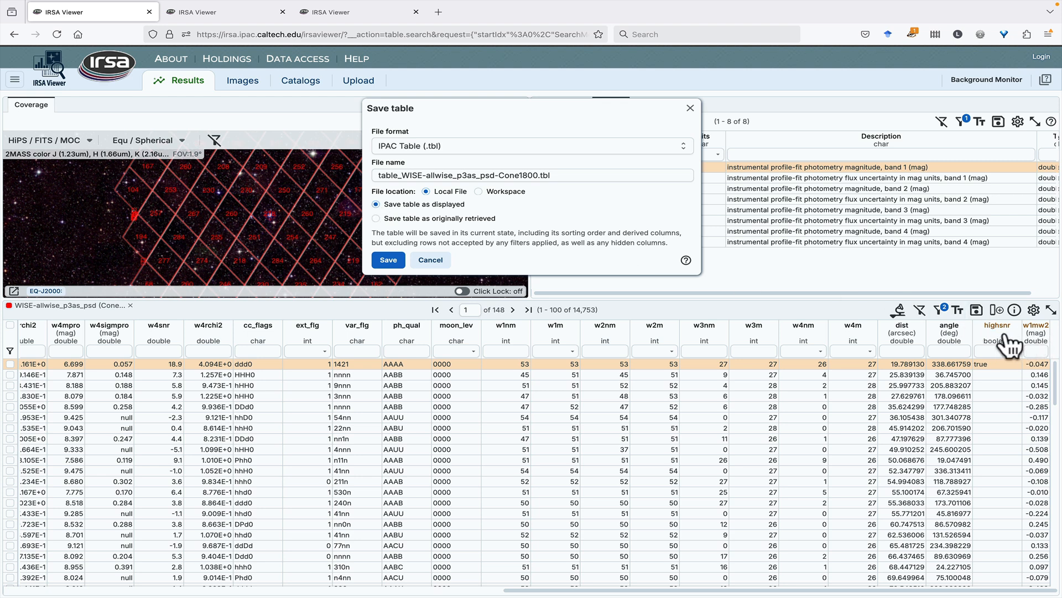
pyautogui.moveTo(1010, 347)
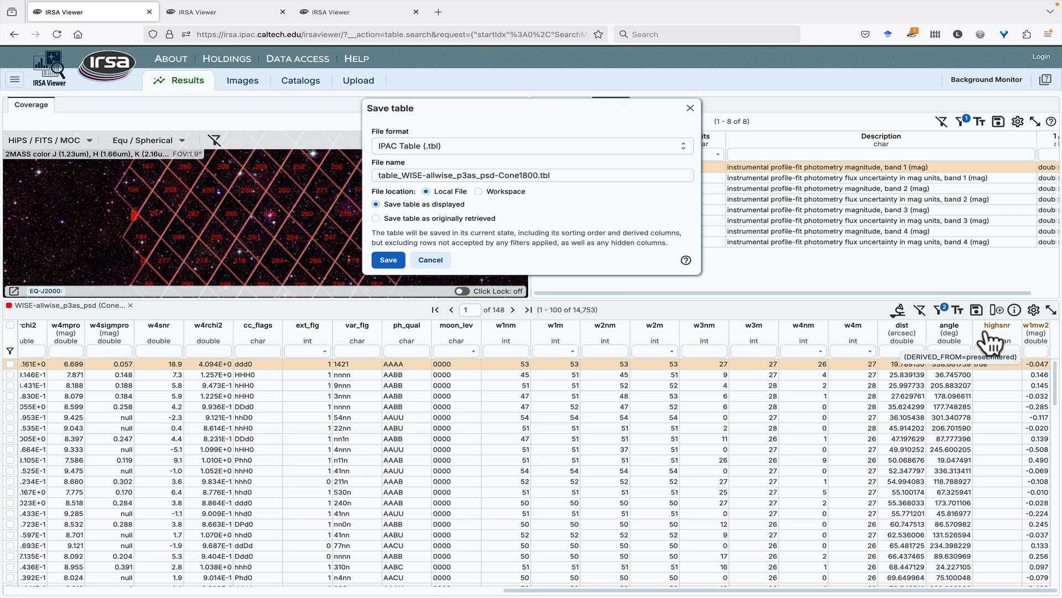
pyautogui.click(427, 262)
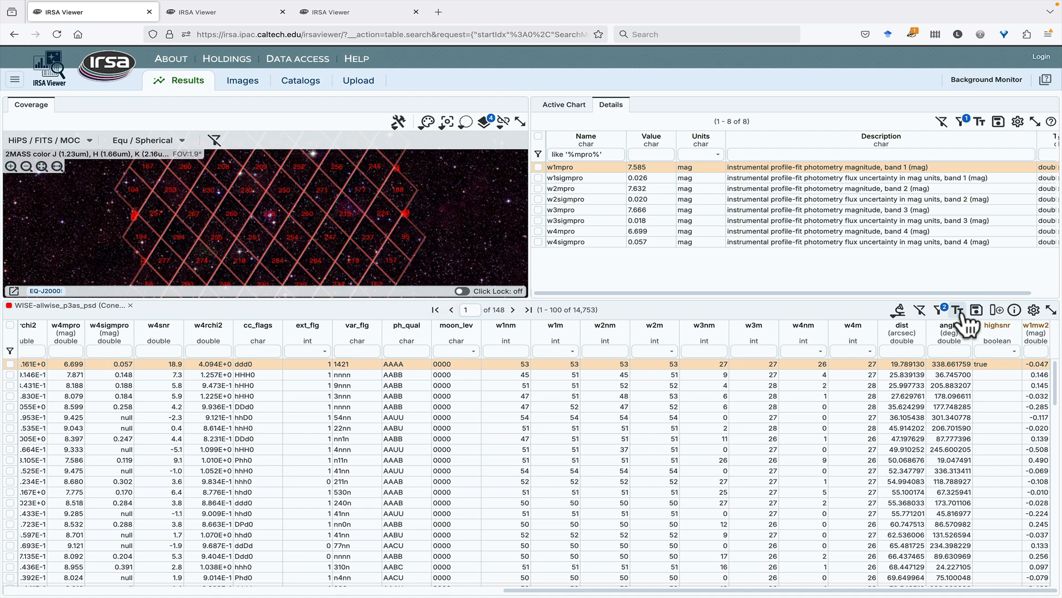
# Toggle the catalog between text and table view, and look over the search actions available for the table and its selected row.
pyautogui.click(958, 311)
pyautogui.click(962, 314)
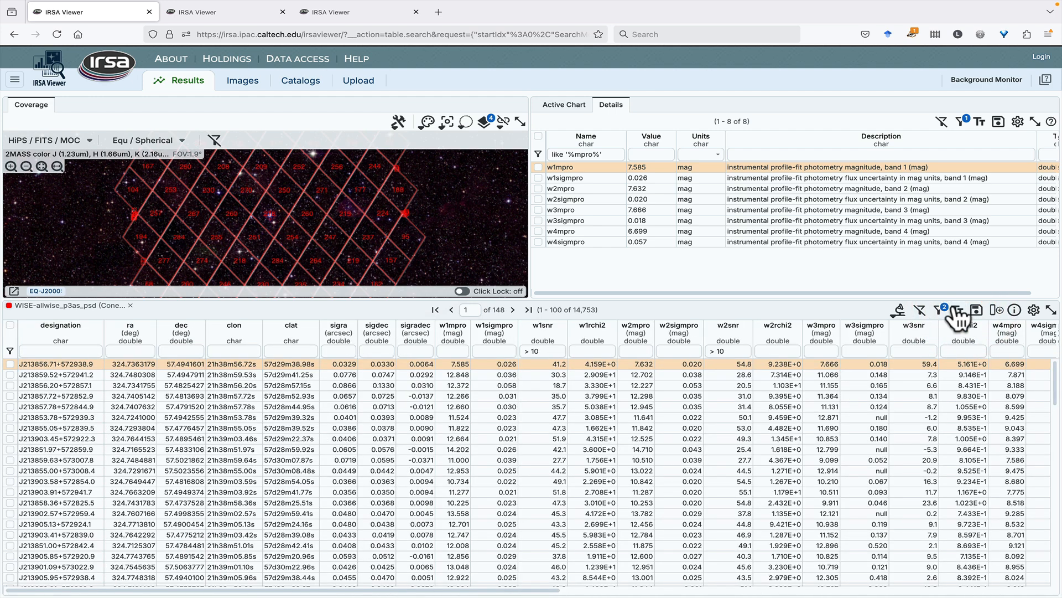
pyautogui.click(899, 313)
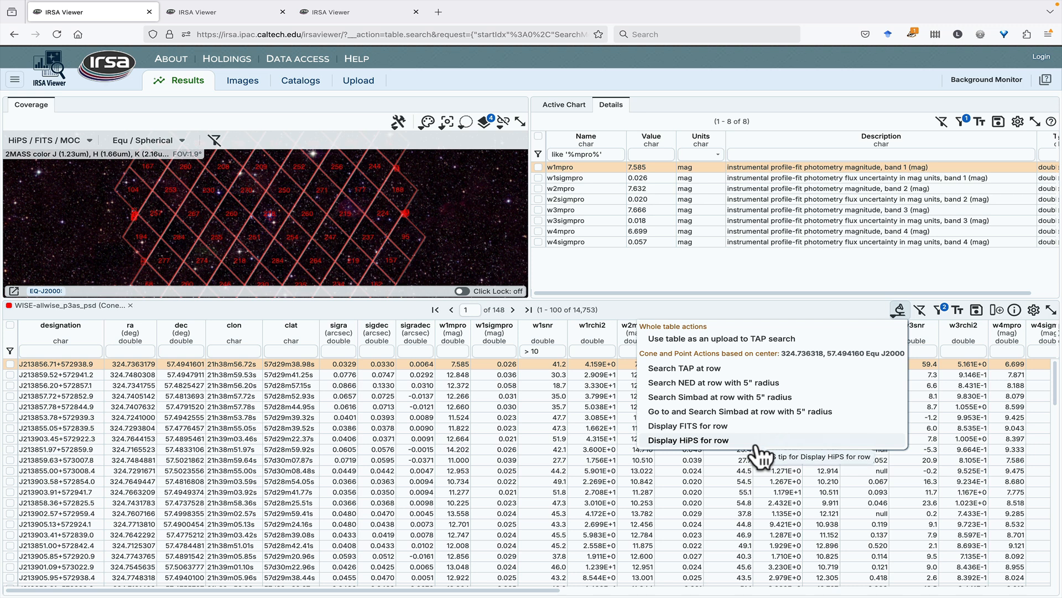
pyautogui.click(899, 311)
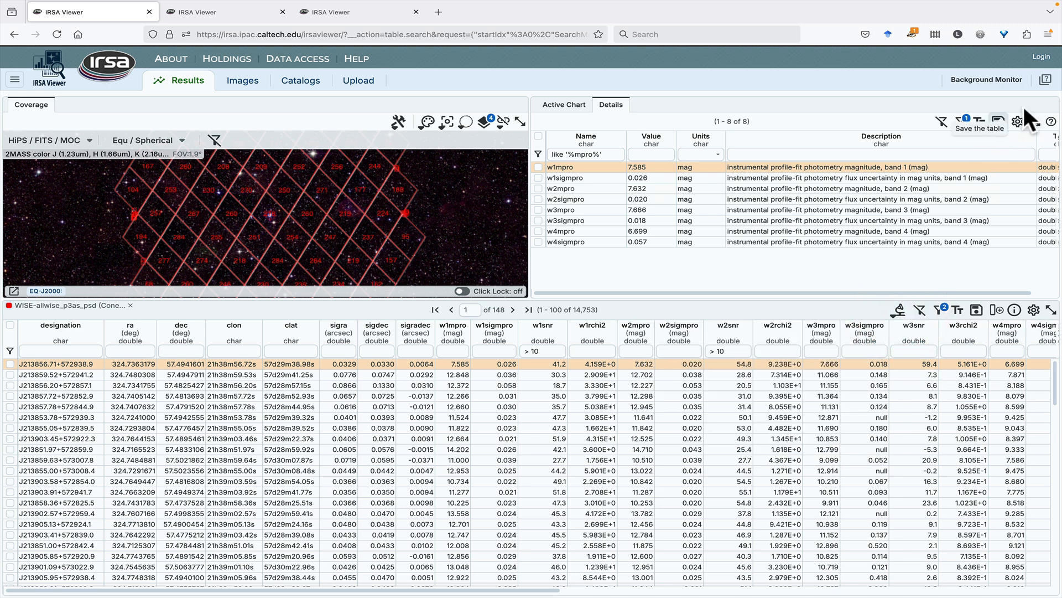
# Open the IRSA Viewer online help and go to its Tables chapter.
pyautogui.click(1041, 79)
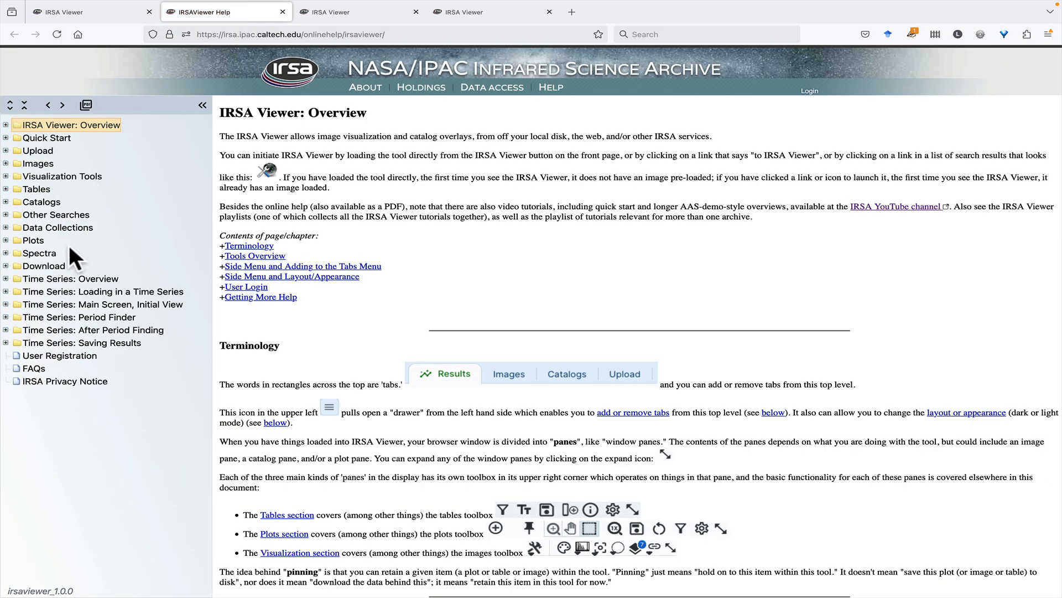
pyautogui.click(37, 190)
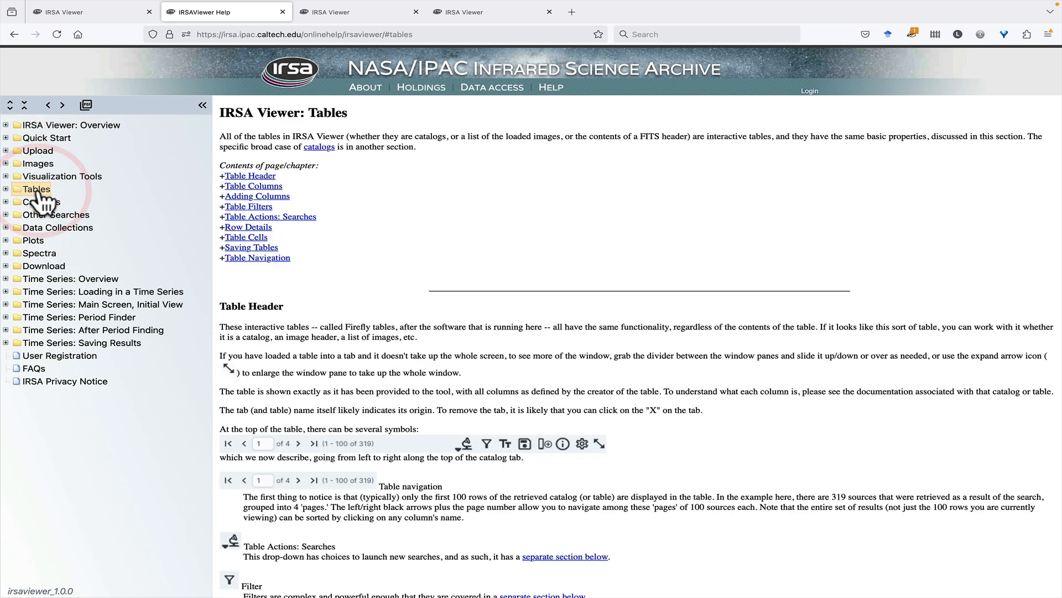